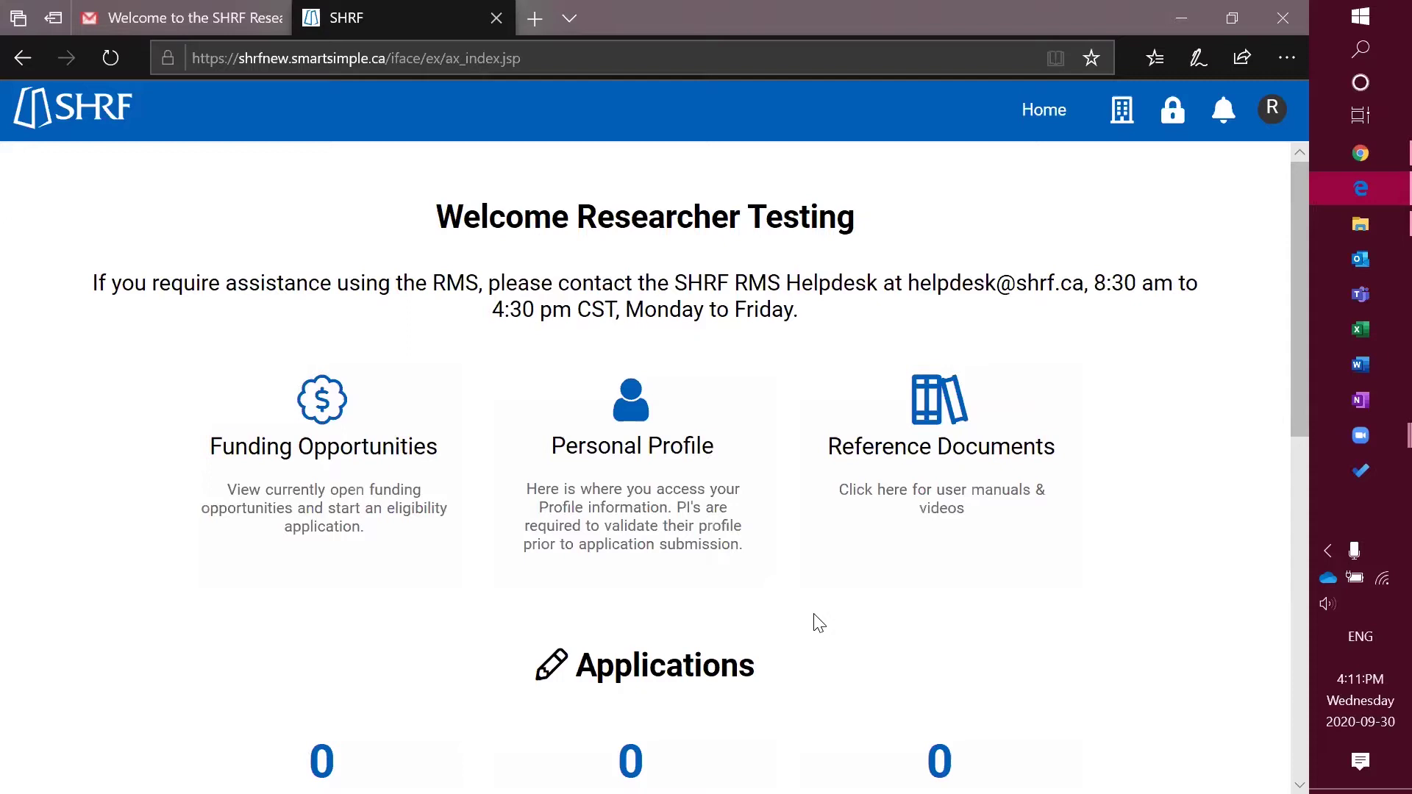
# - Switch the active organization to Testing New org and check the organization selection
pyautogui.click(1124, 116)
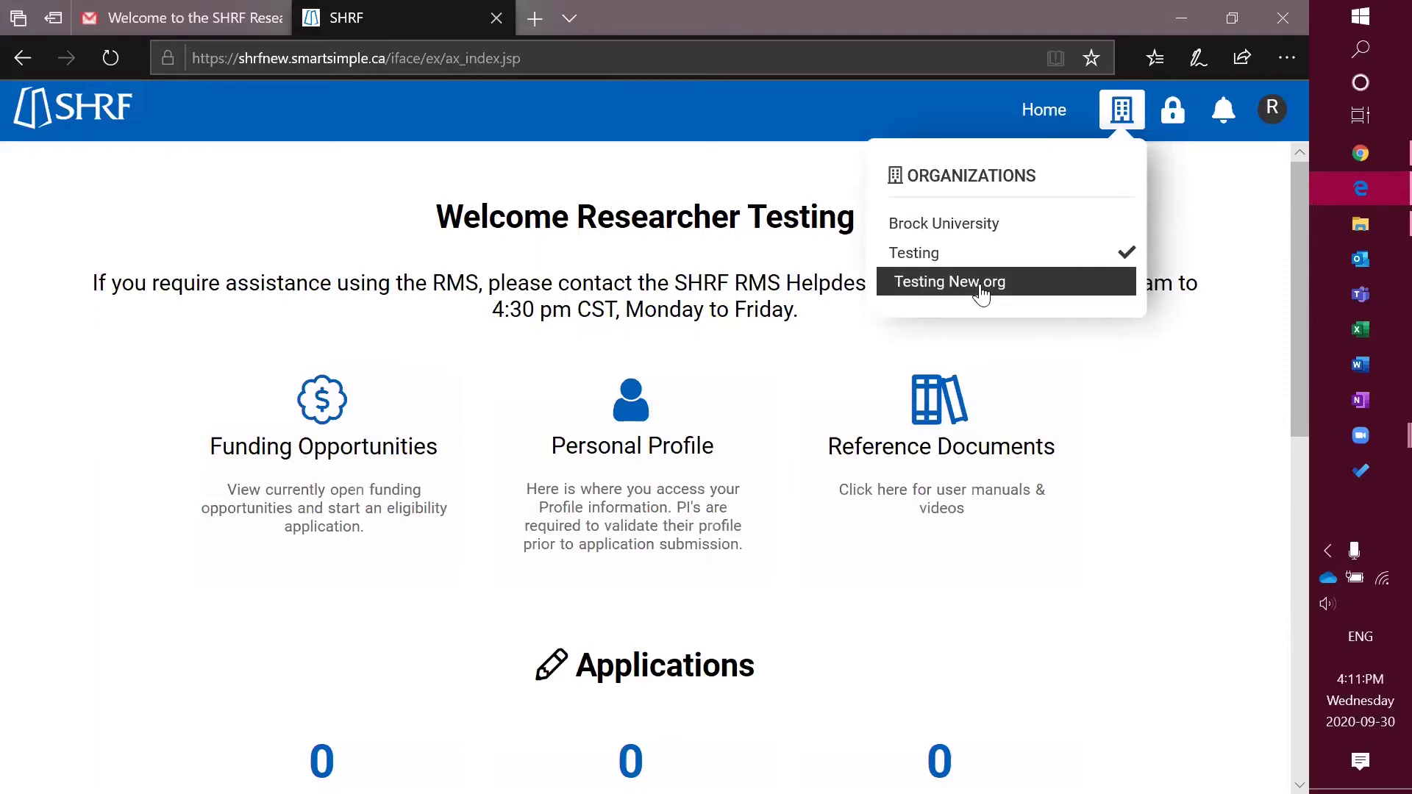
pyautogui.click(1030, 284)
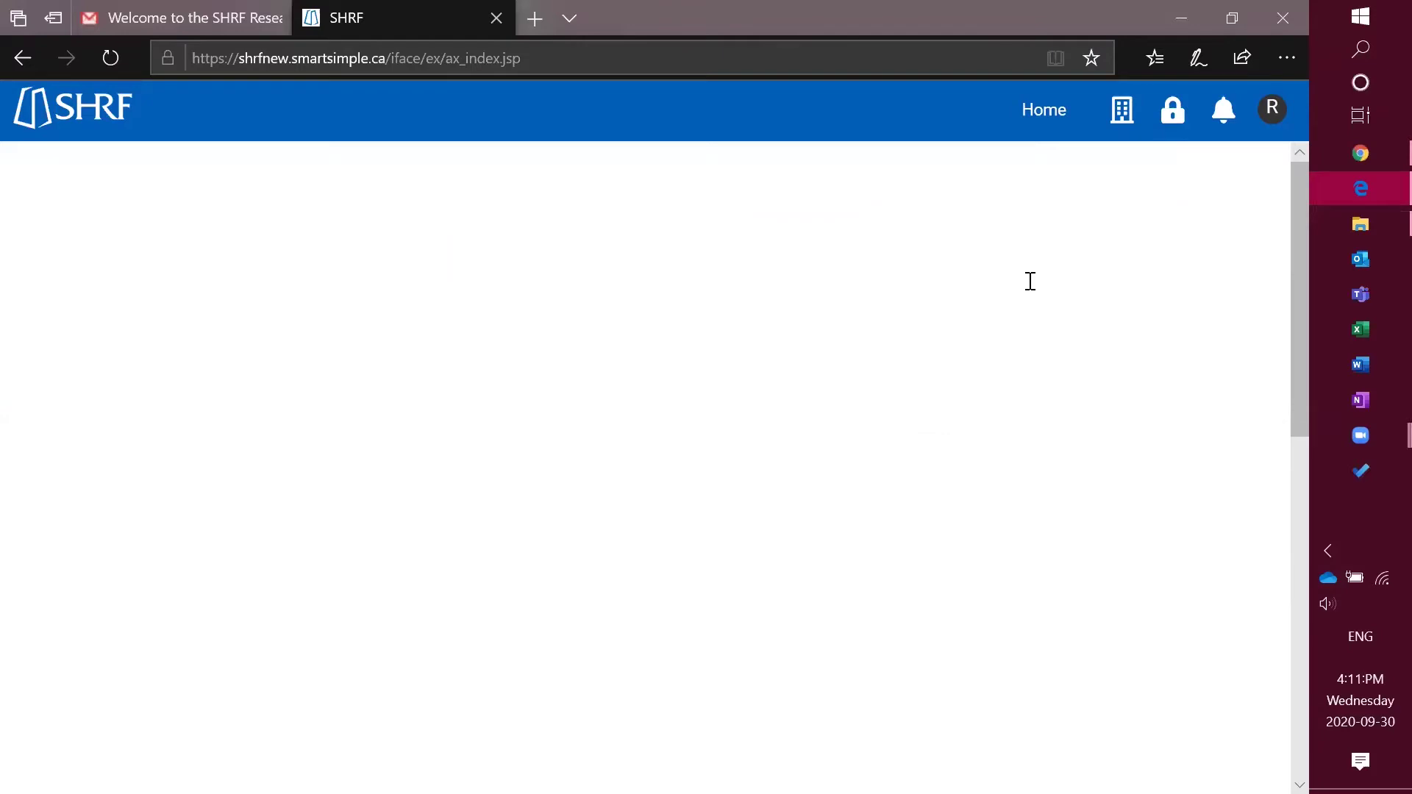
pyautogui.click(1123, 114)
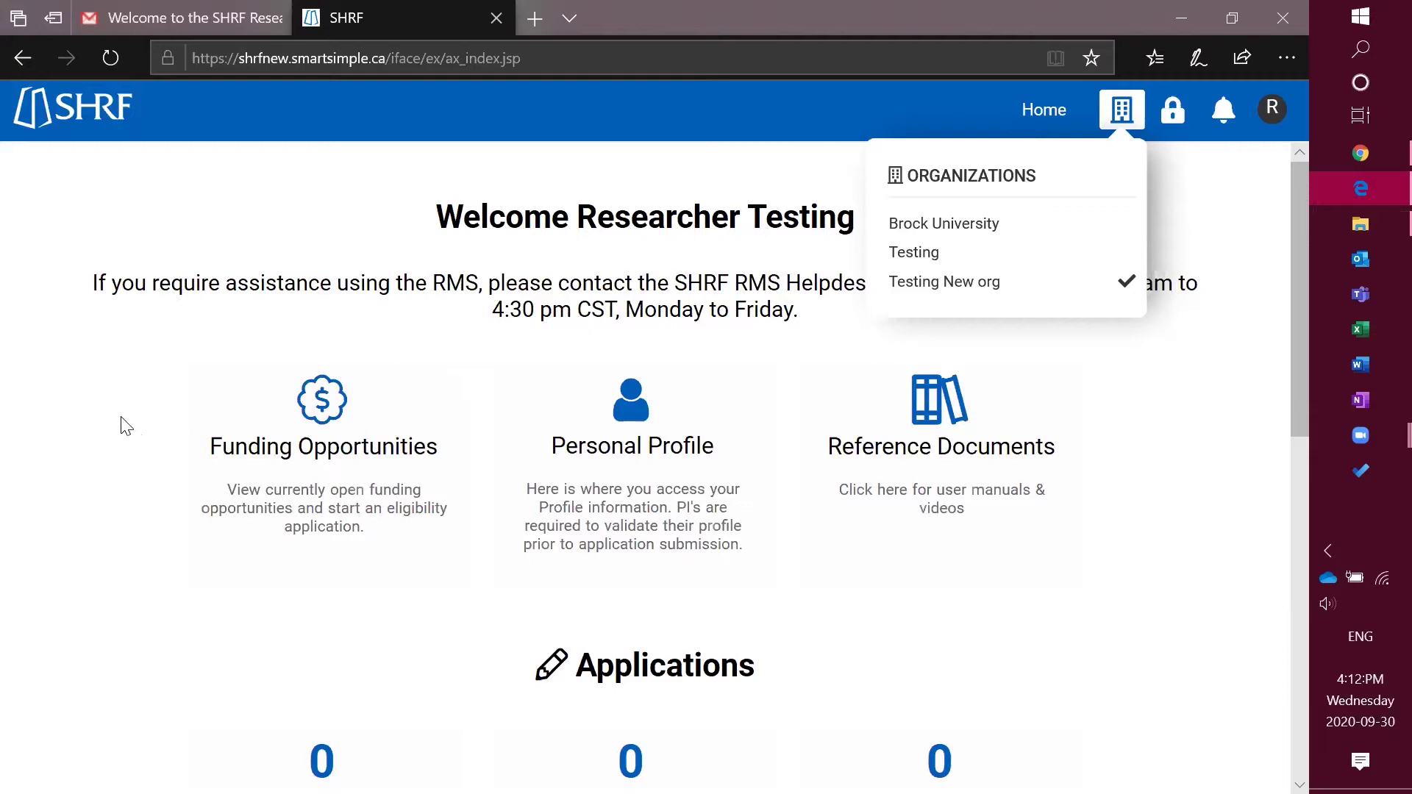
# - Start a new eligibility application for the 2020-21 Solutions - Innovation Grant from the funding opportunities
pyautogui.click(328, 447)
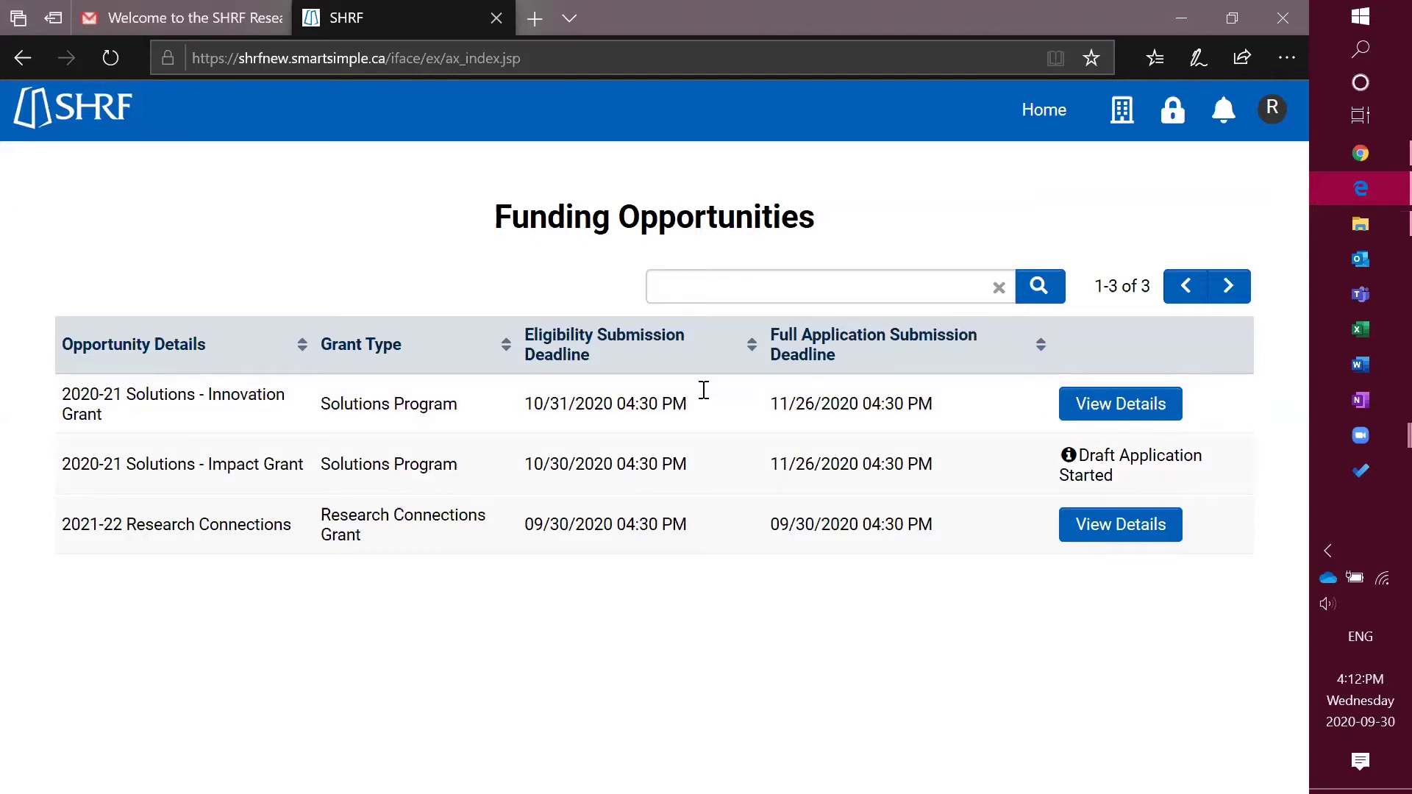
pyautogui.click(1129, 411)
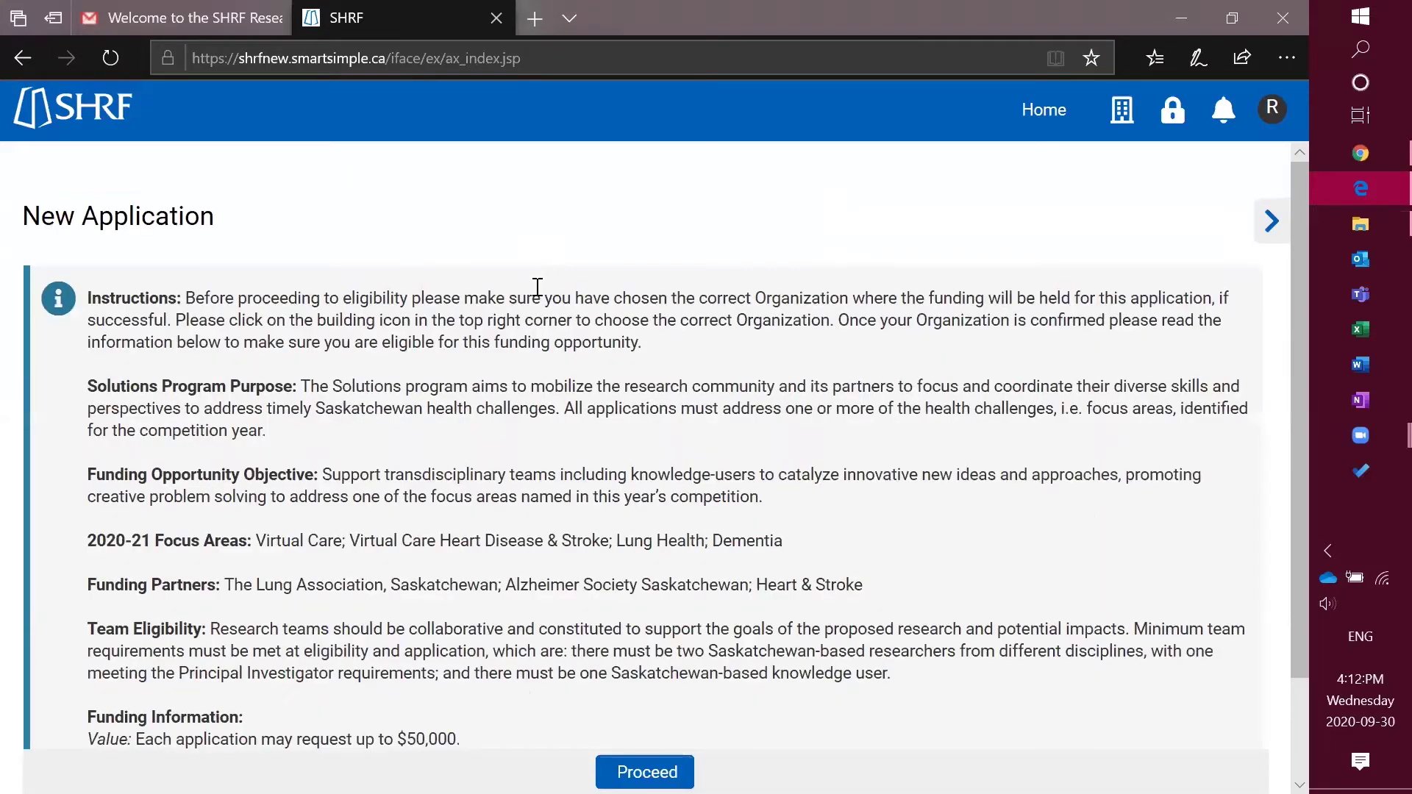
pyautogui.scroll(-1, 440, 422)
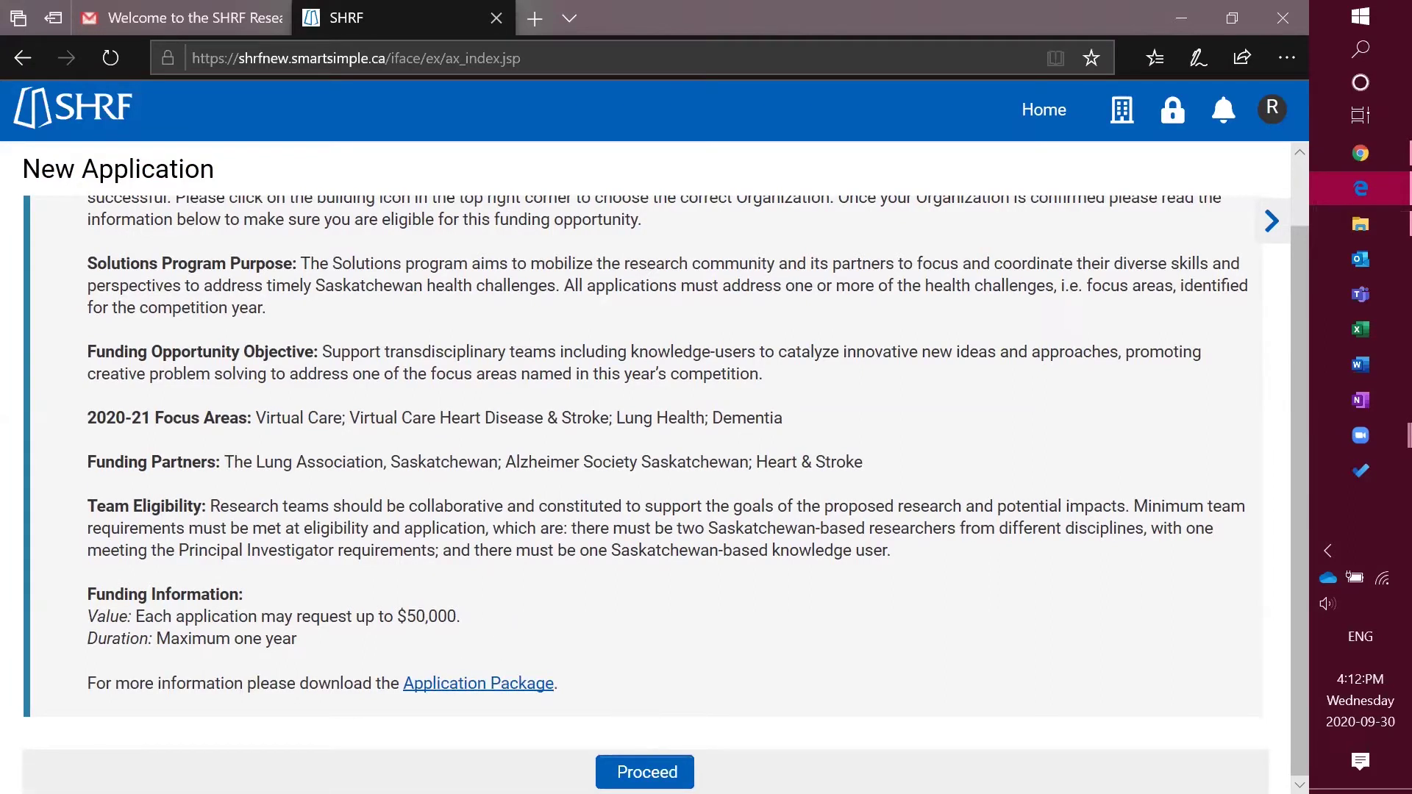
pyautogui.click(647, 773)
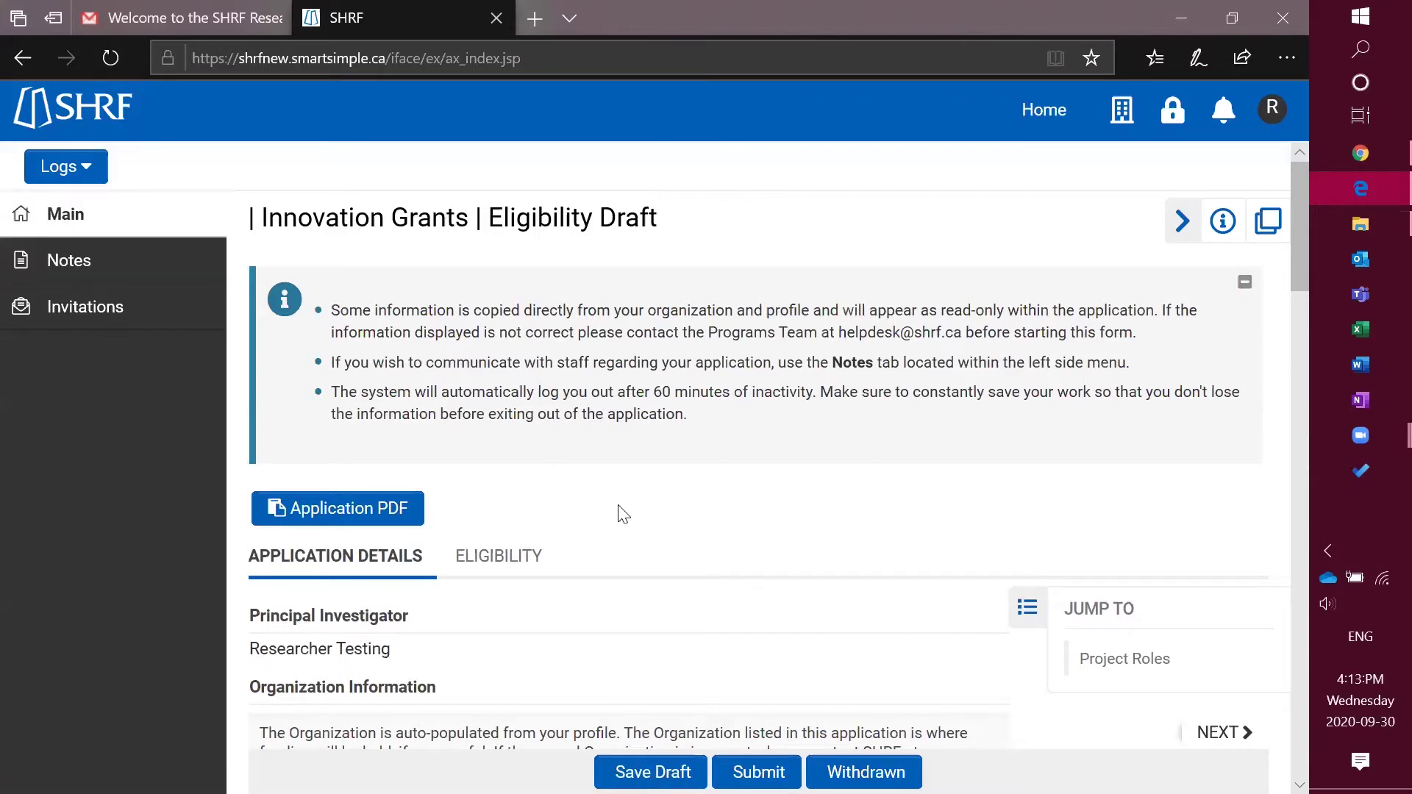
# - Review the application details, including the principal investigator, organization information, Faculty/College and Department fields, resubmission and renewal questions, and project roles
pyautogui.scroll(-1, 672, 571)
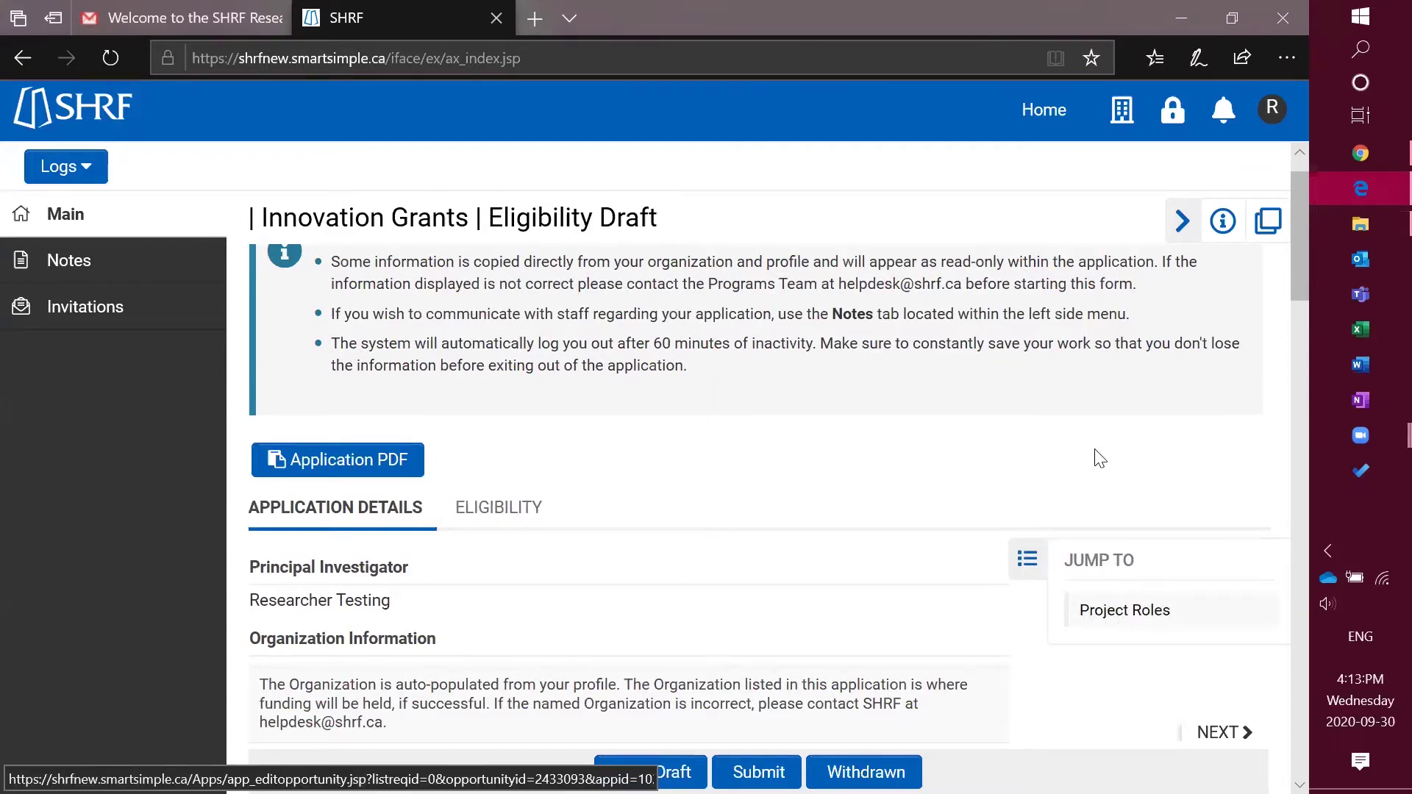
pyautogui.click(1115, 616)
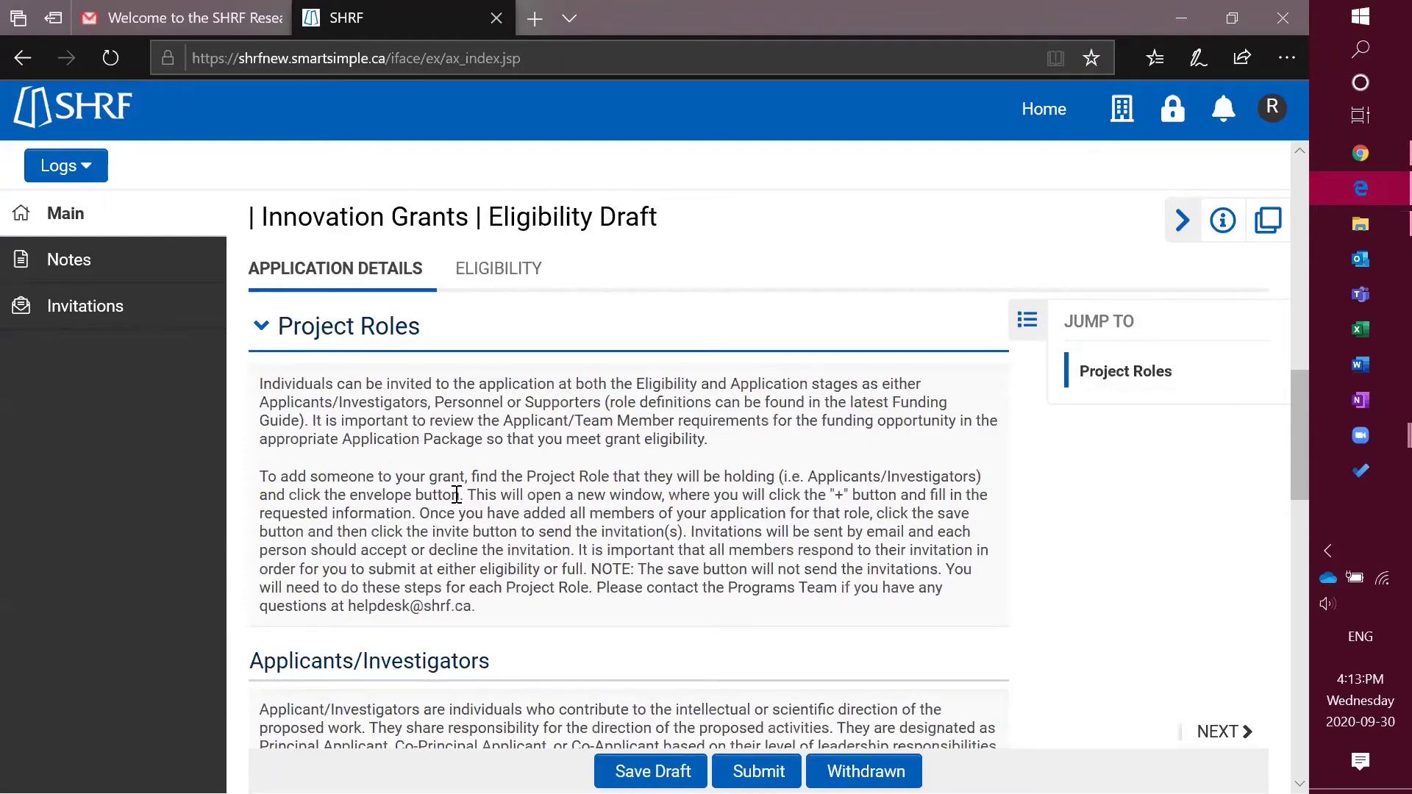
pyautogui.scroll(10, 453, 500)
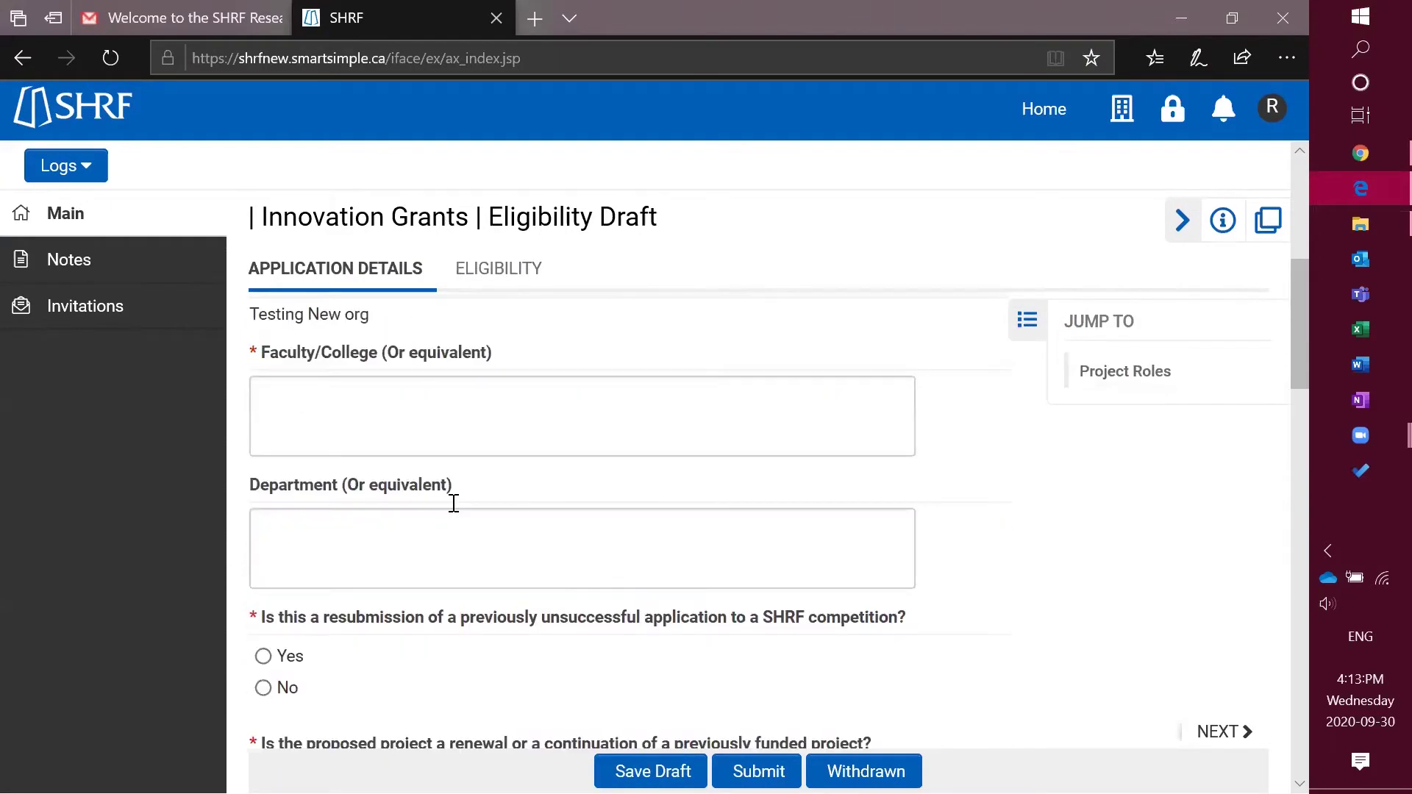
pyautogui.scroll(1, 580, 524)
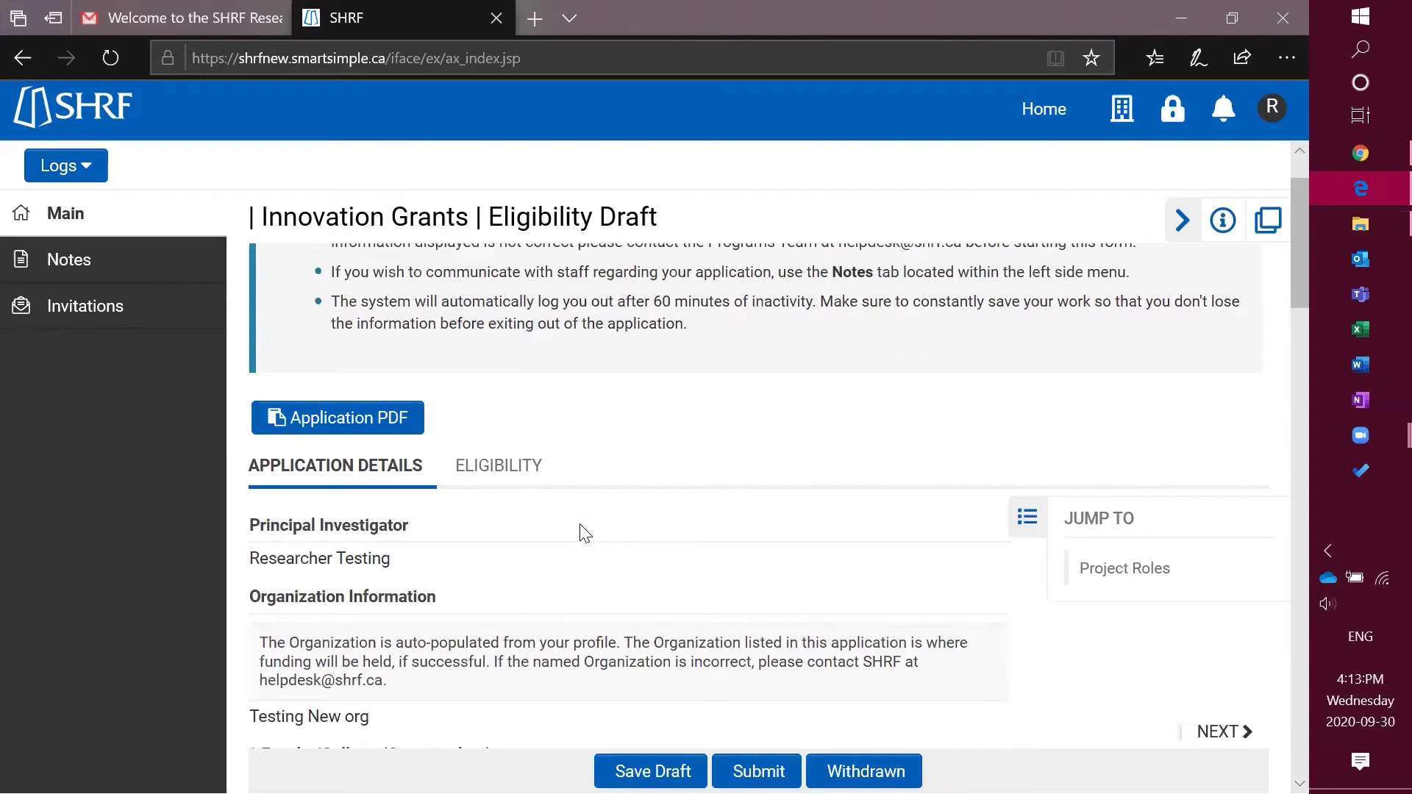
pyautogui.scroll(-2, 580, 524)
pyautogui.scroll(-1, 579, 524)
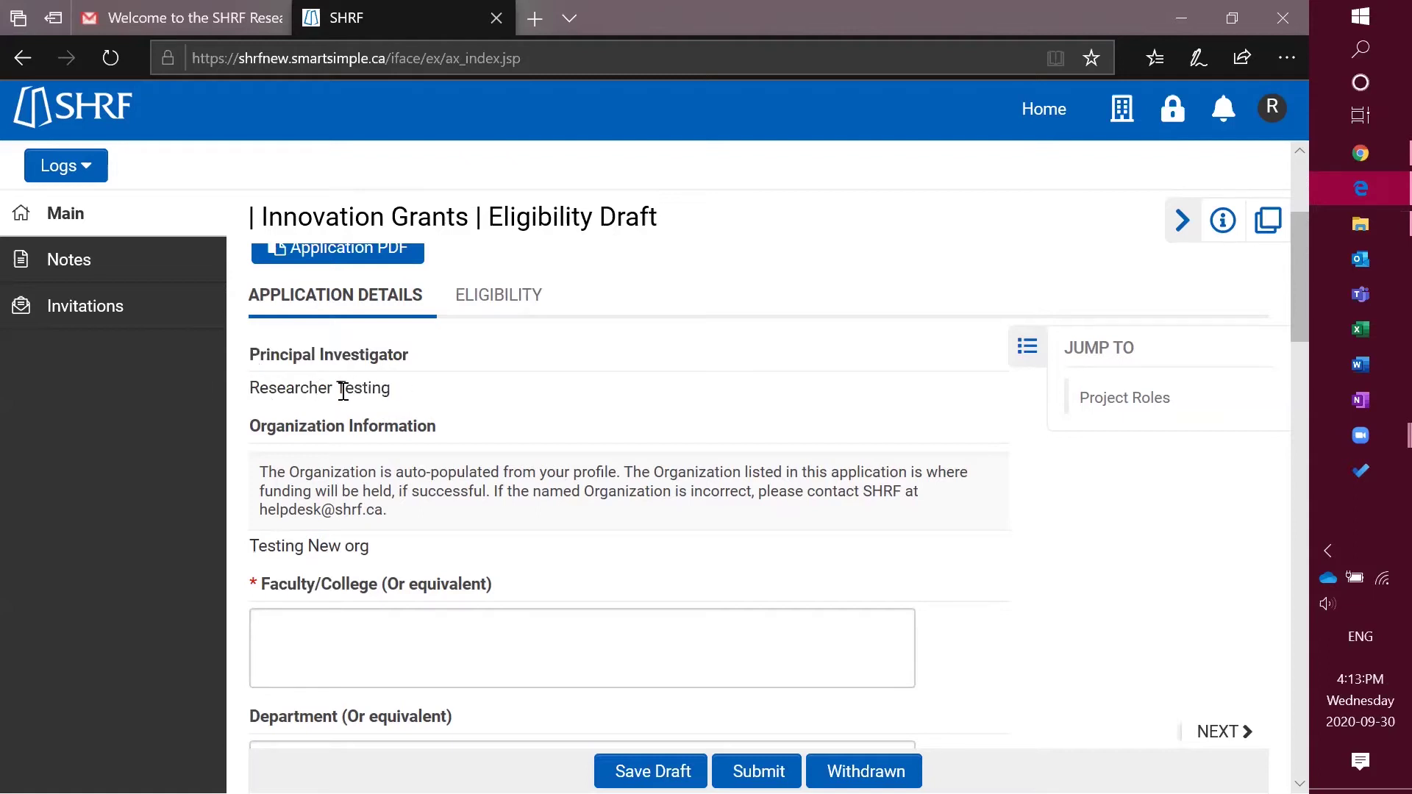
pyautogui.scroll(-1, 342, 462)
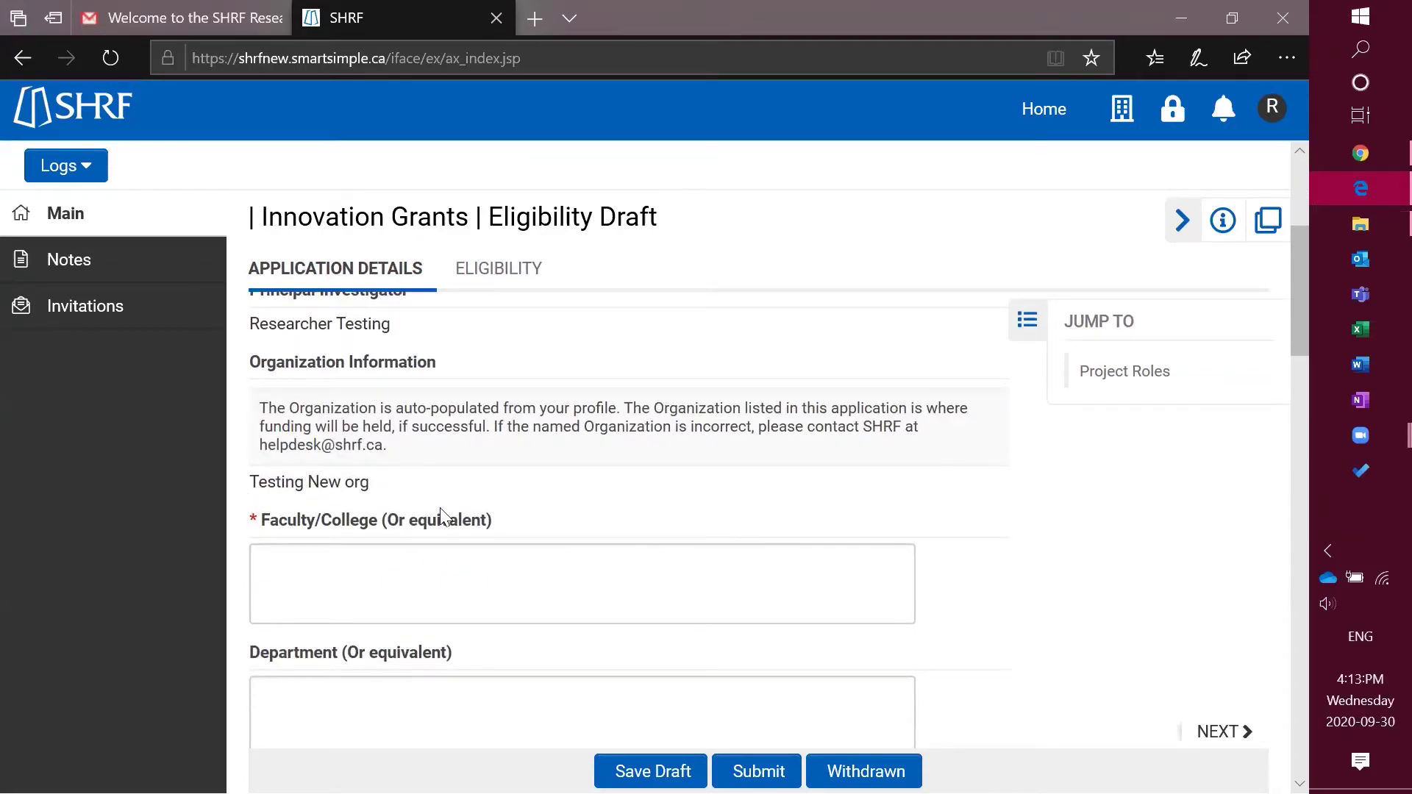
pyautogui.scroll(-1, 441, 527)
pyautogui.click(384, 535)
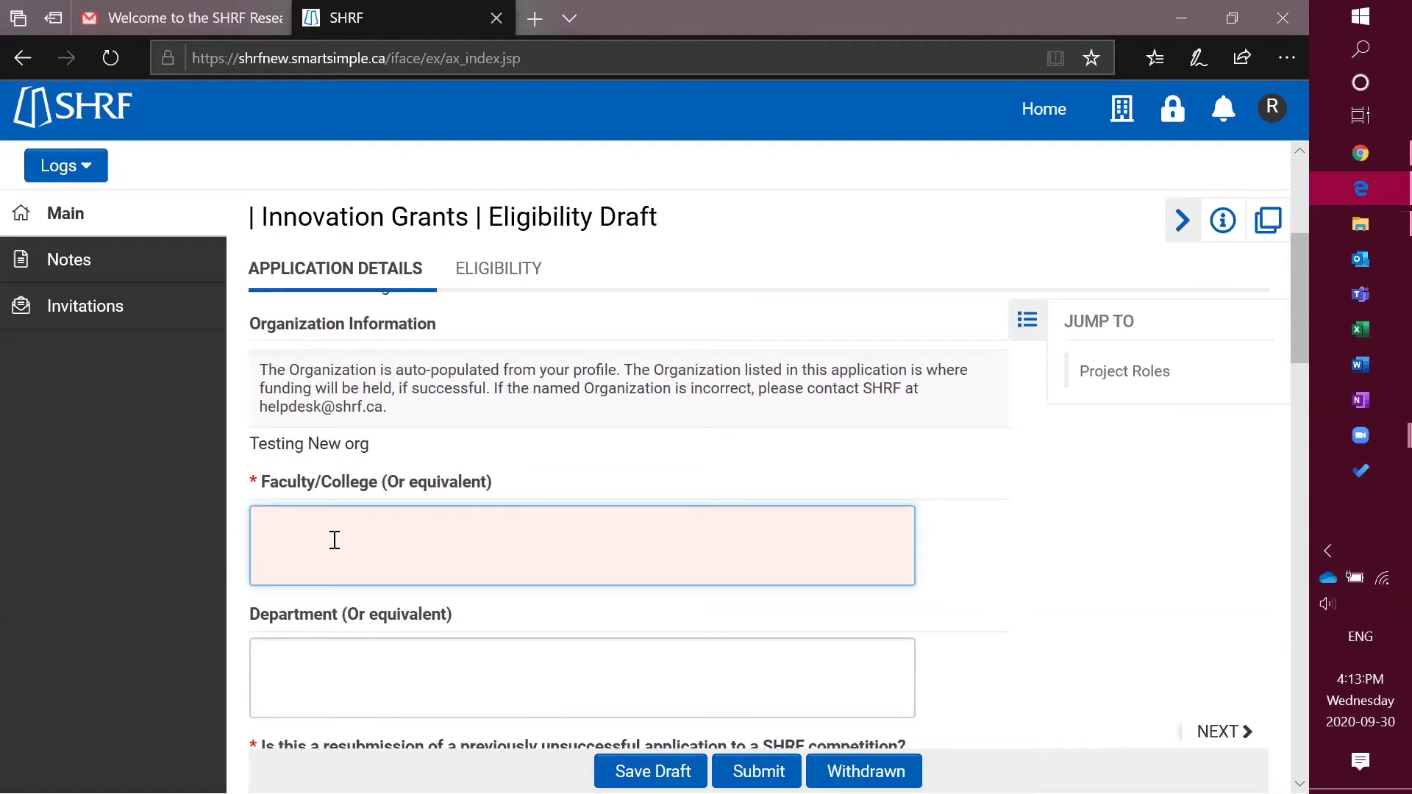
pyautogui.scroll(-2, 376, 545)
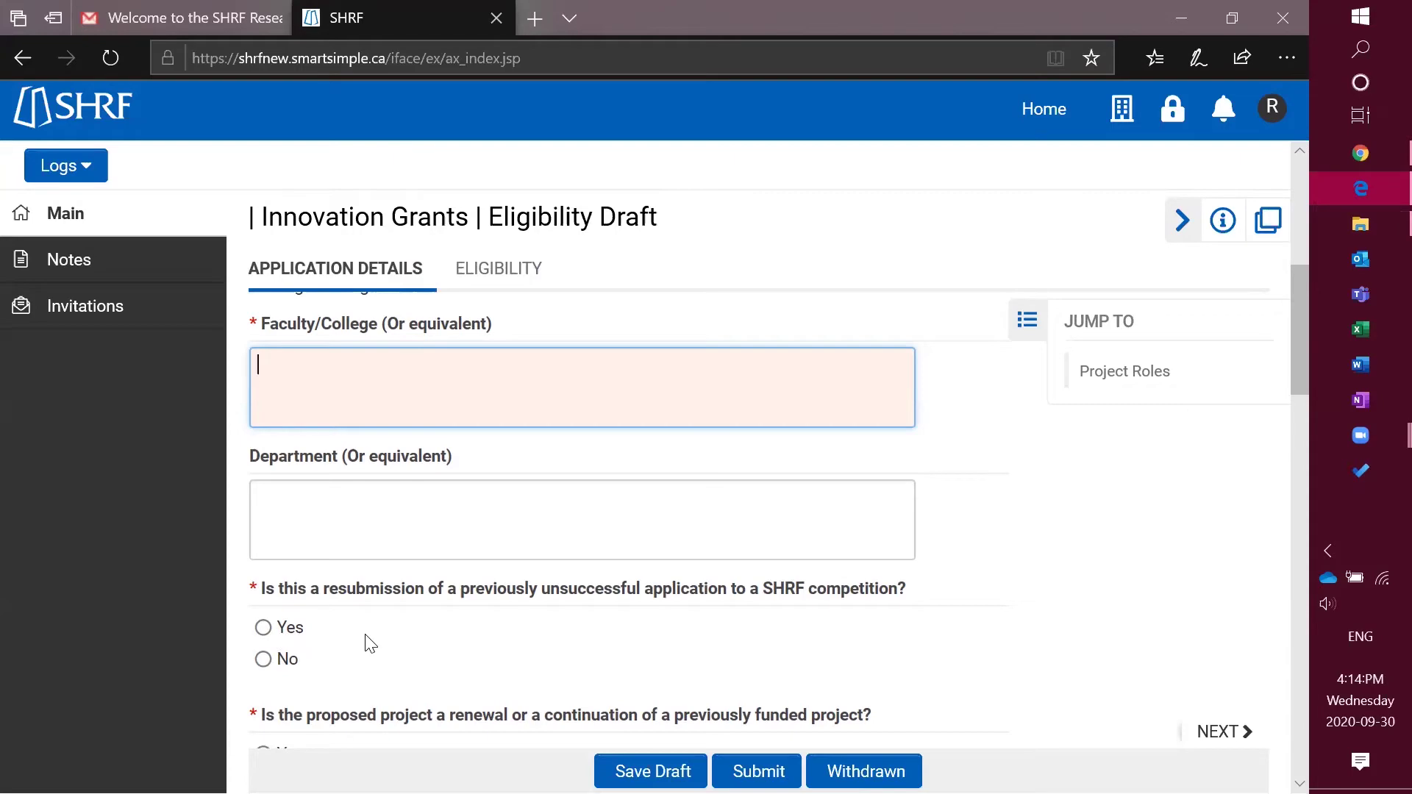
pyautogui.scroll(-3, 370, 644)
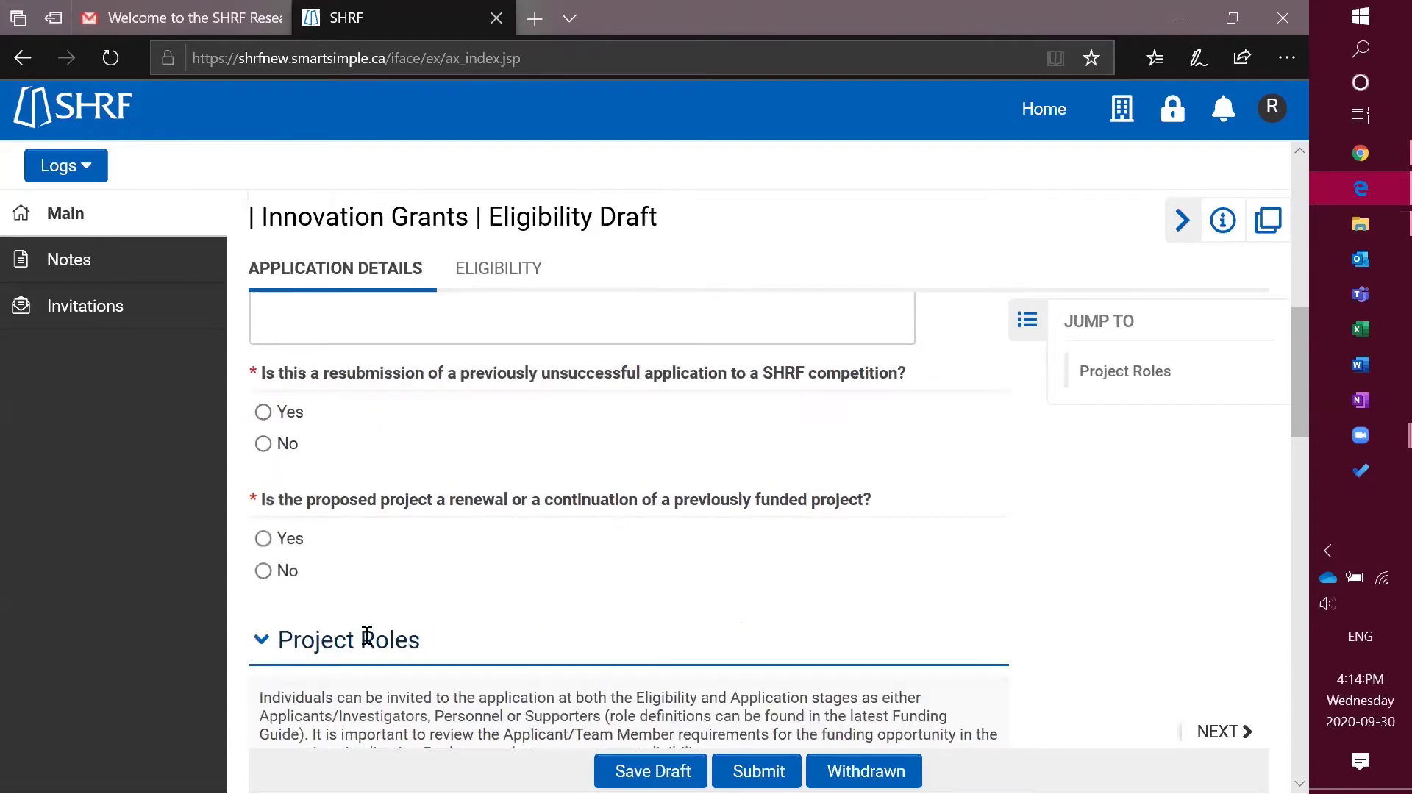
pyautogui.scroll(-5, 368, 644)
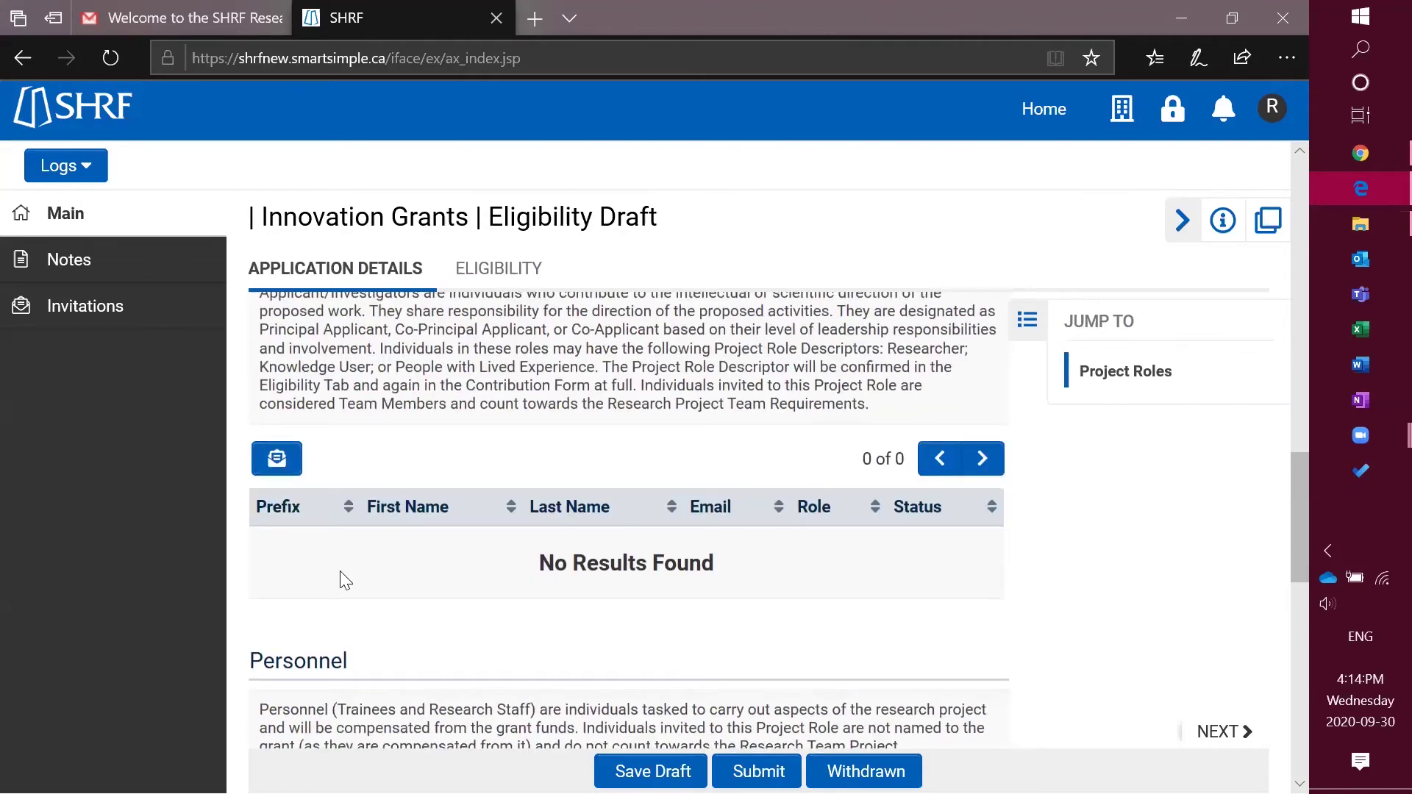
pyautogui.scroll(1, 356, 574)
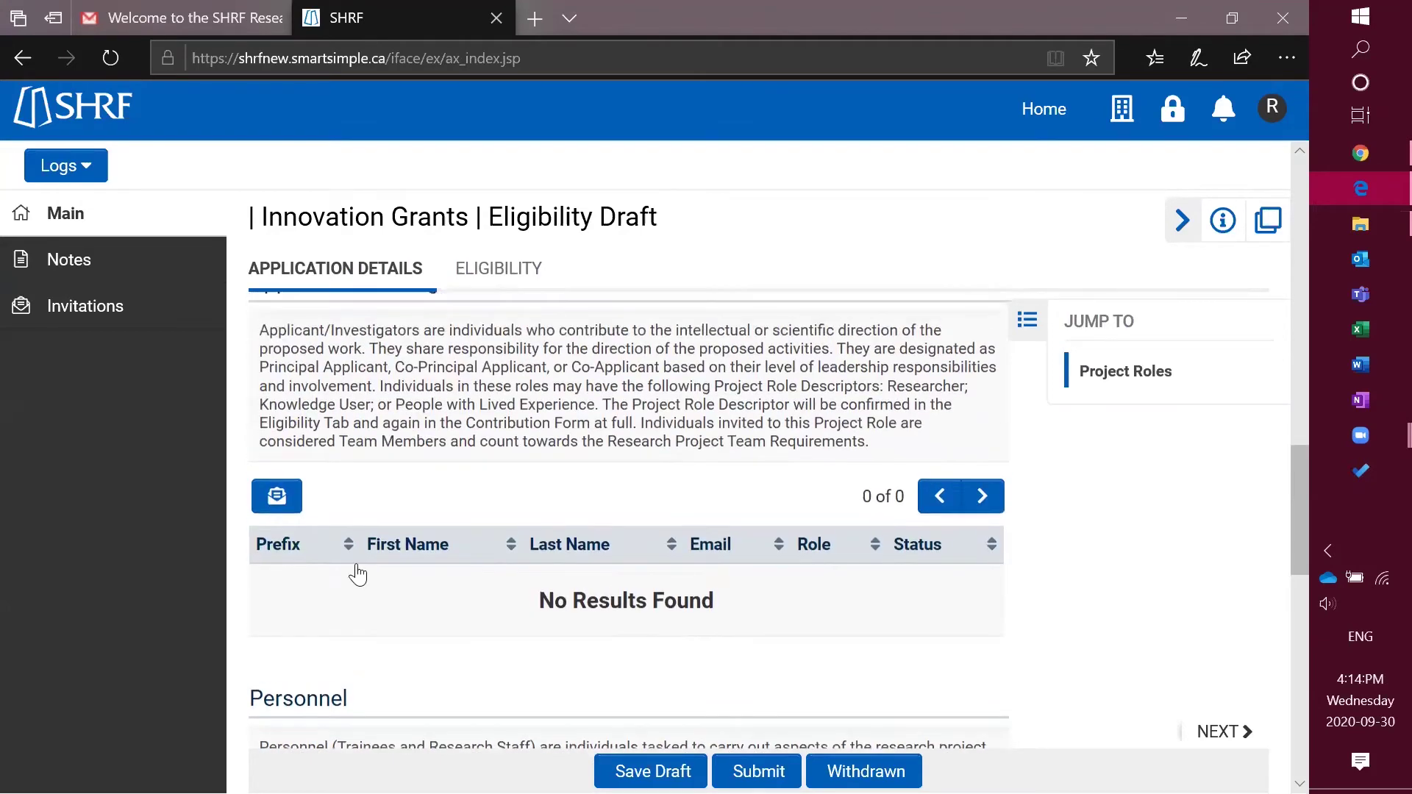
pyautogui.scroll(15, 356, 564)
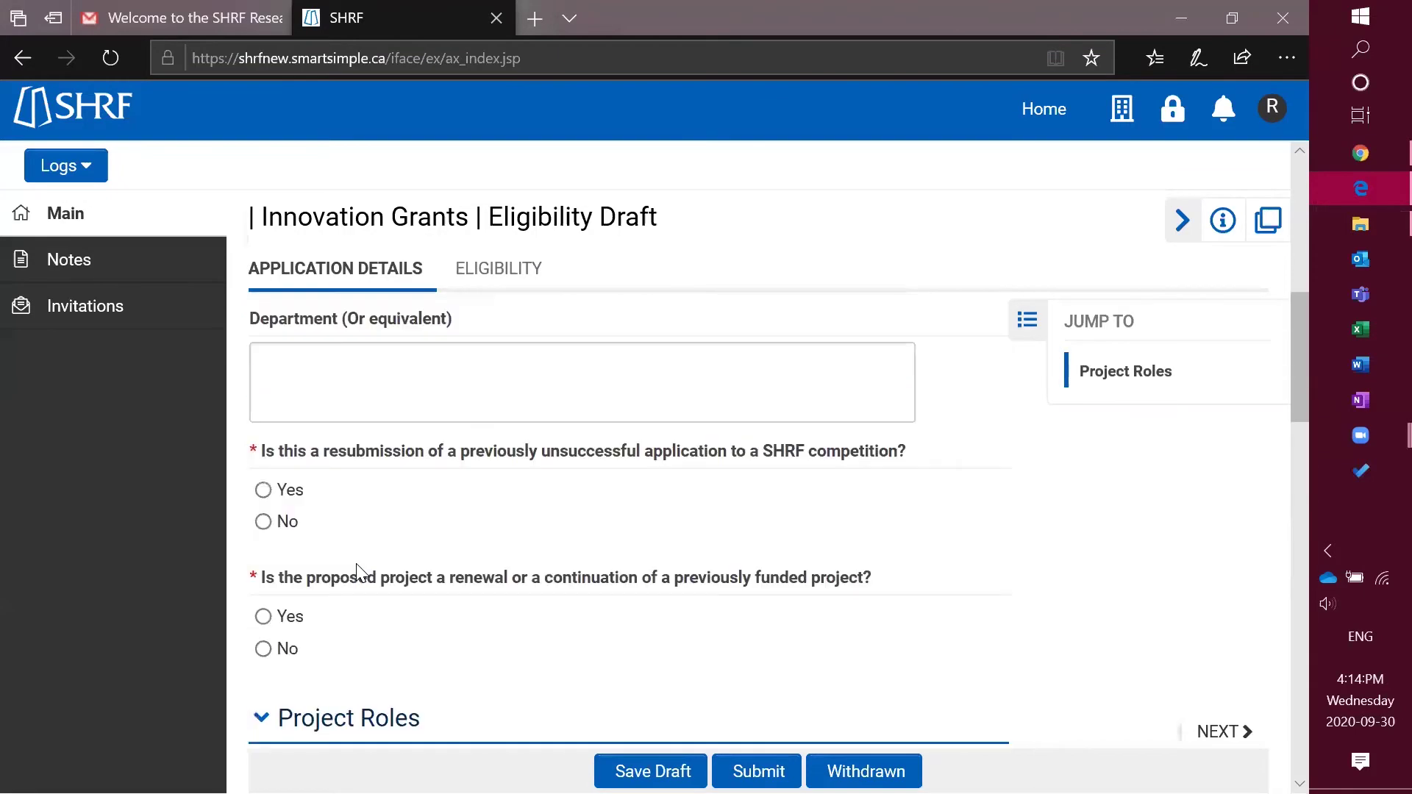
pyautogui.click(306, 567)
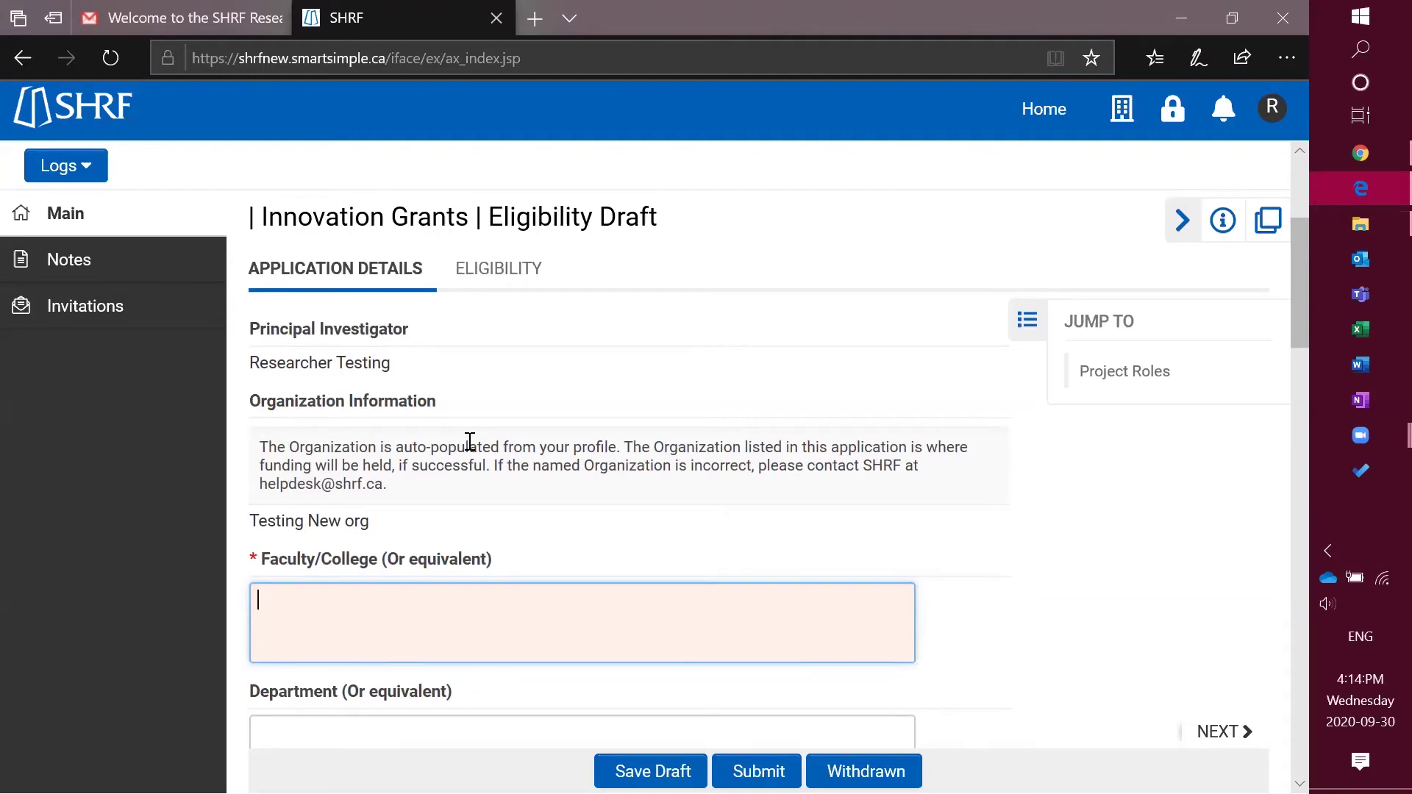
# - In the eligibility section, select Clinical Research and Health Systems and Policy Research as the research pillars
pyautogui.click(506, 287)
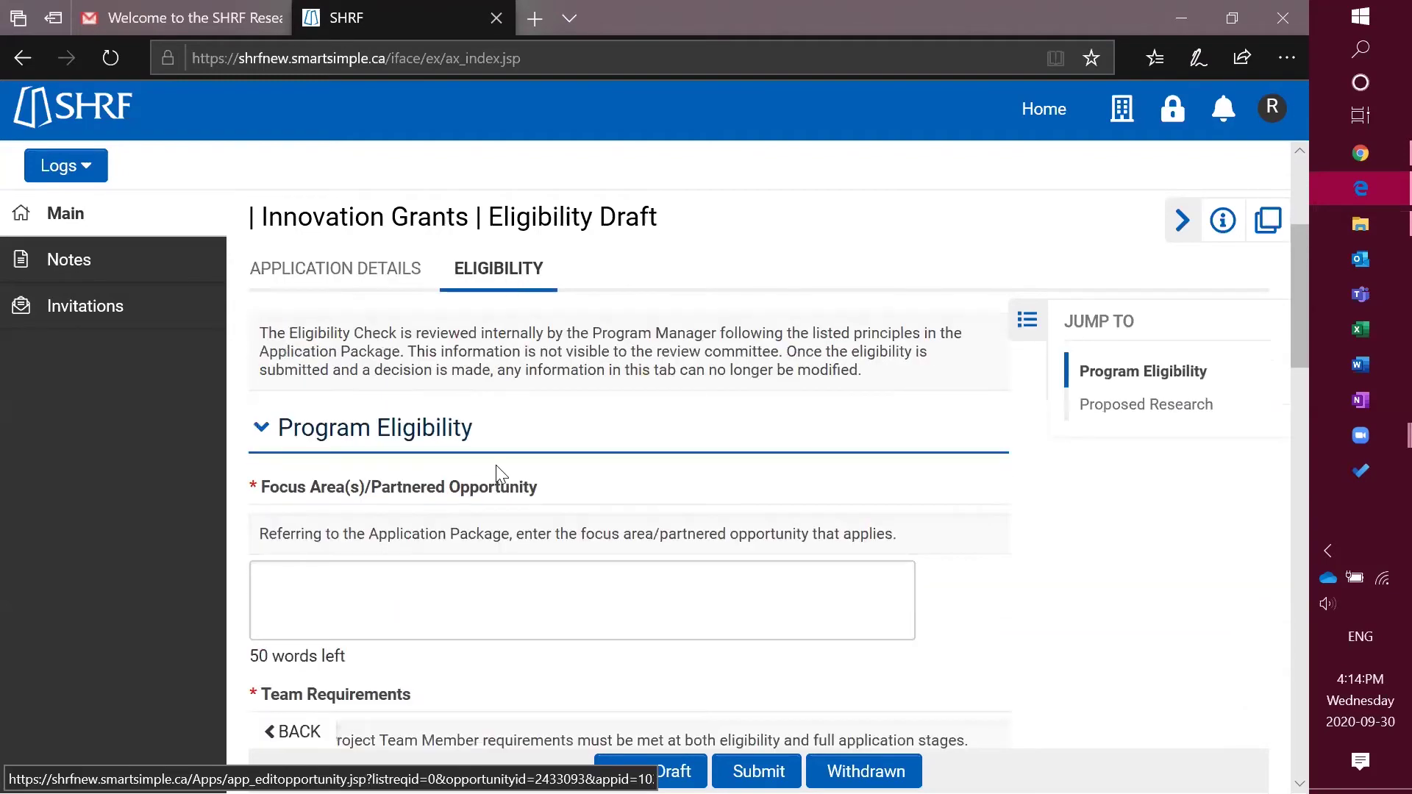
pyautogui.scroll(-10, 499, 465)
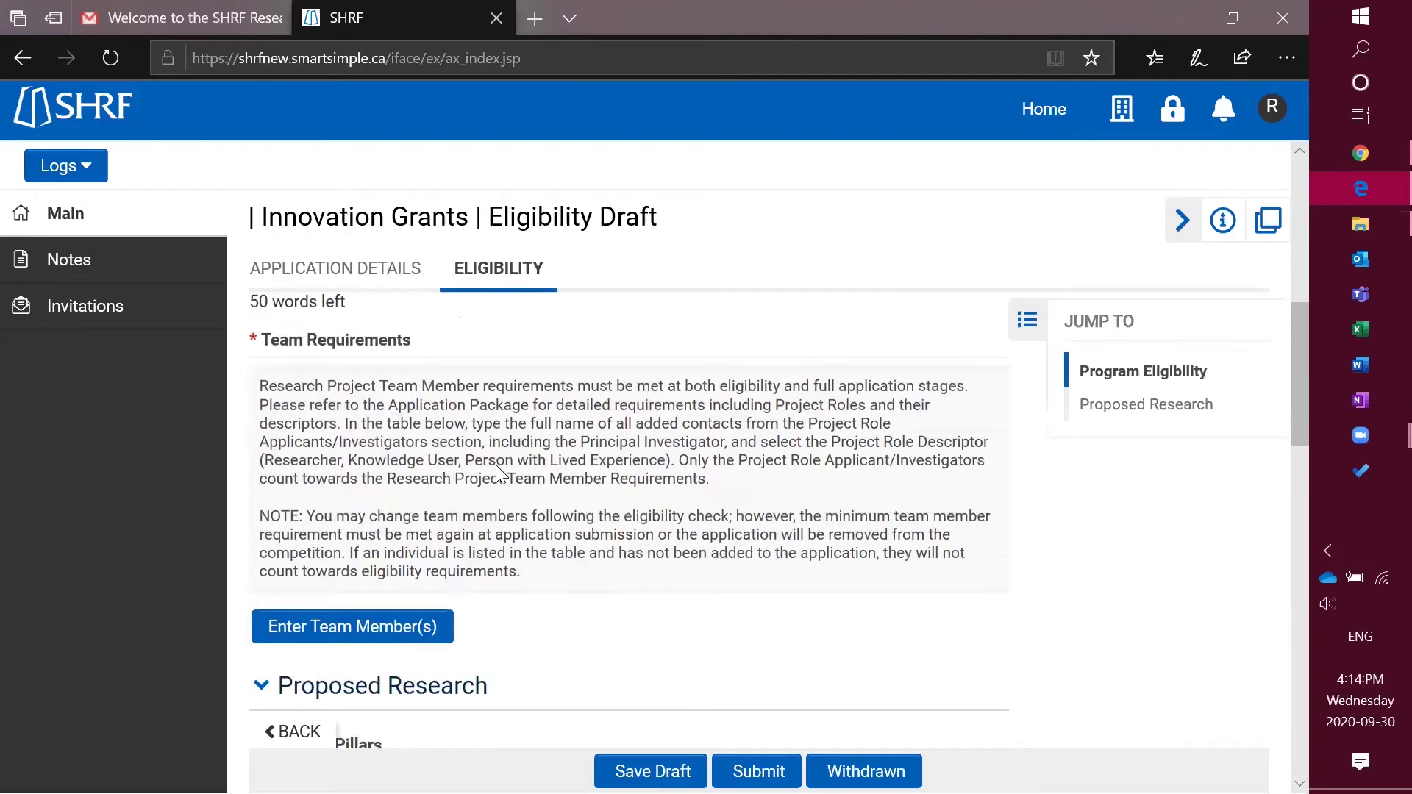
pyautogui.scroll(-1, 495, 466)
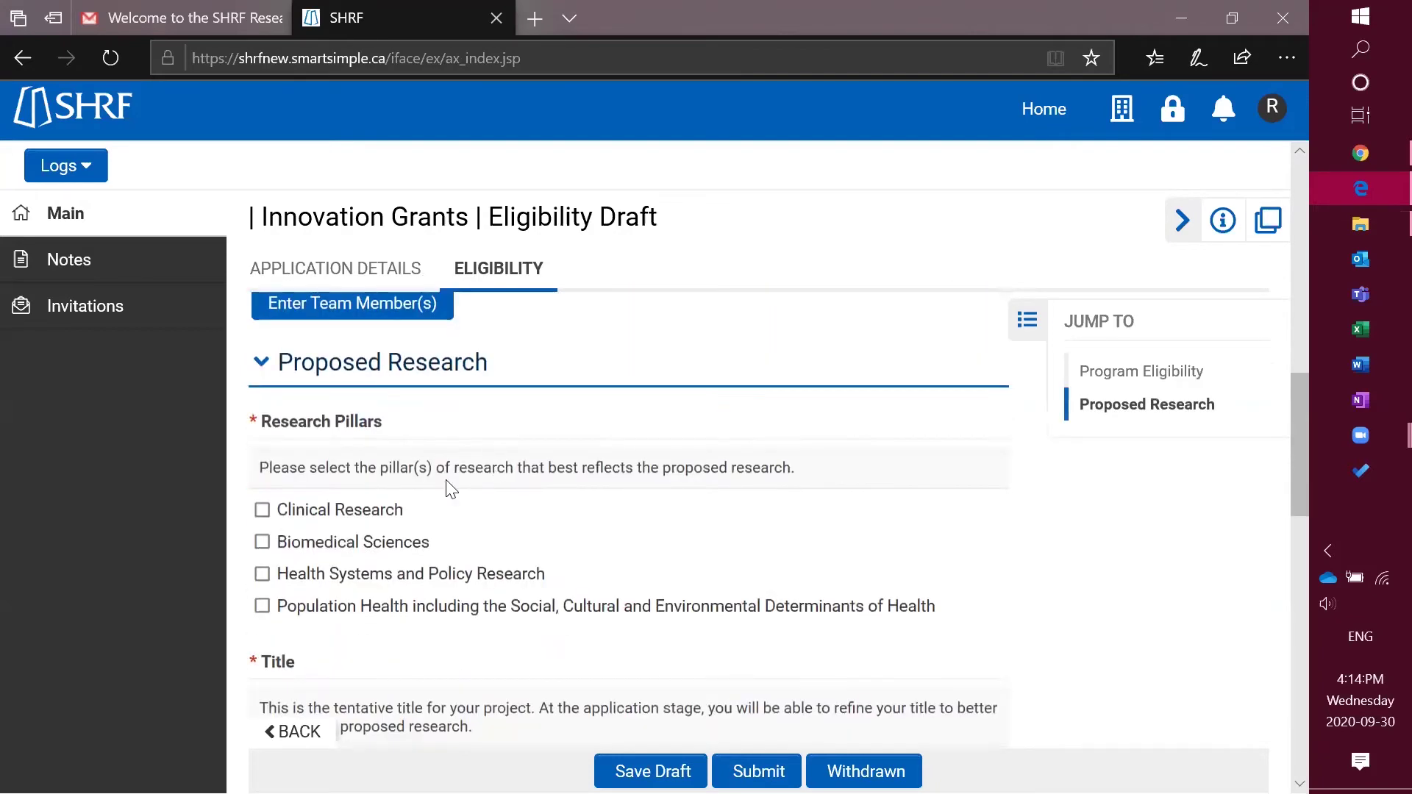
pyautogui.click(263, 511)
pyautogui.click(262, 575)
# - Enter "one two three" as the tentative title of the proposed research
pyautogui.scroll(-4, 414, 634)
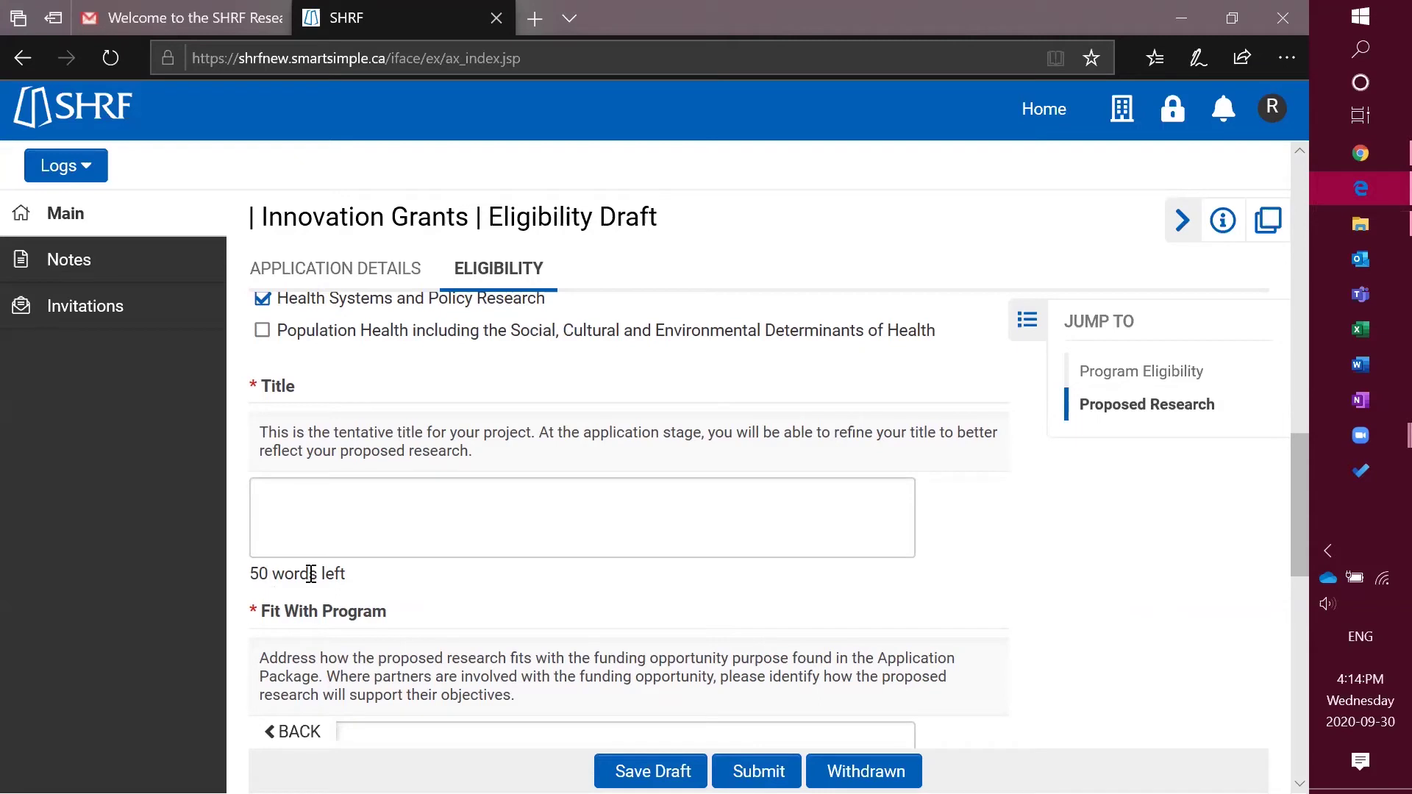
pyautogui.click(339, 518)
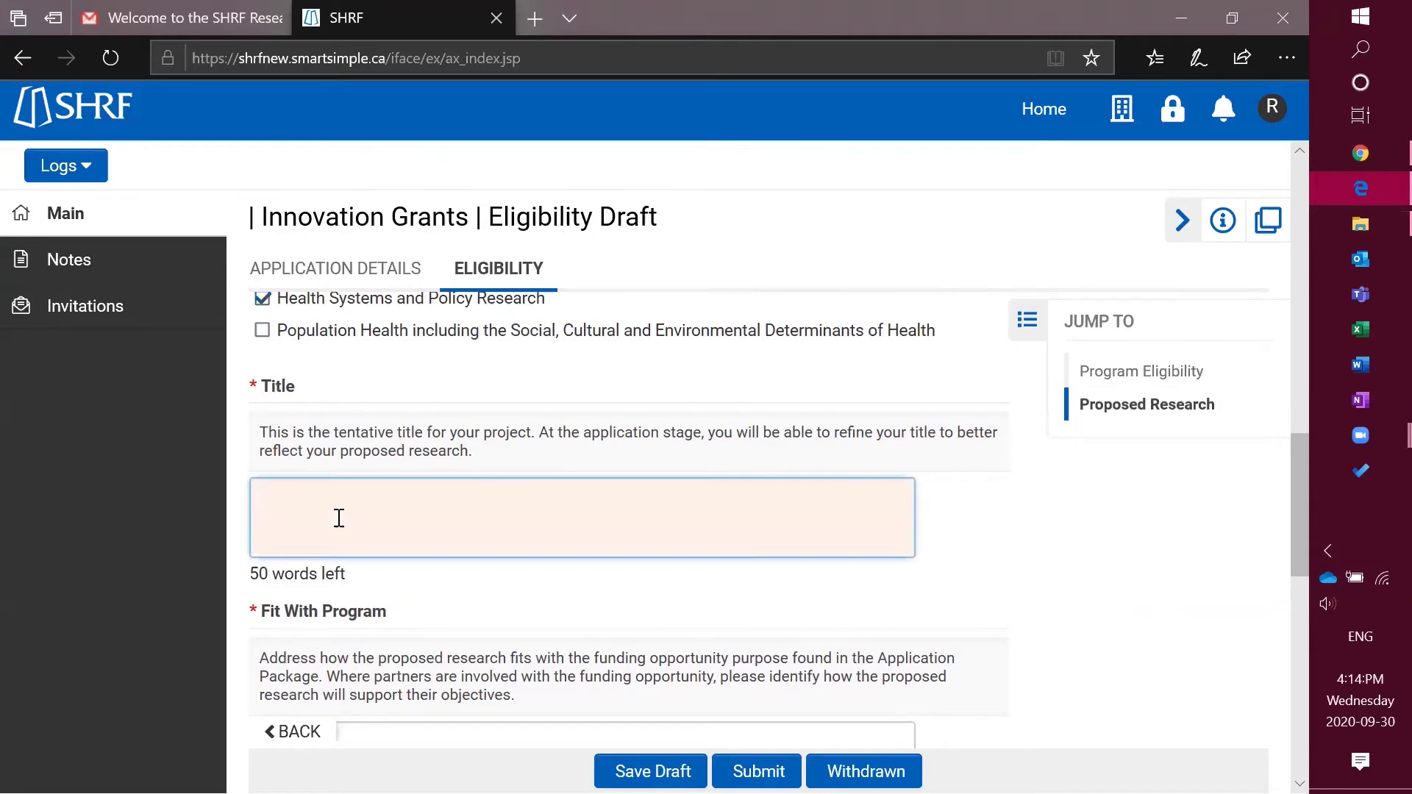
pyautogui.write('one two three')
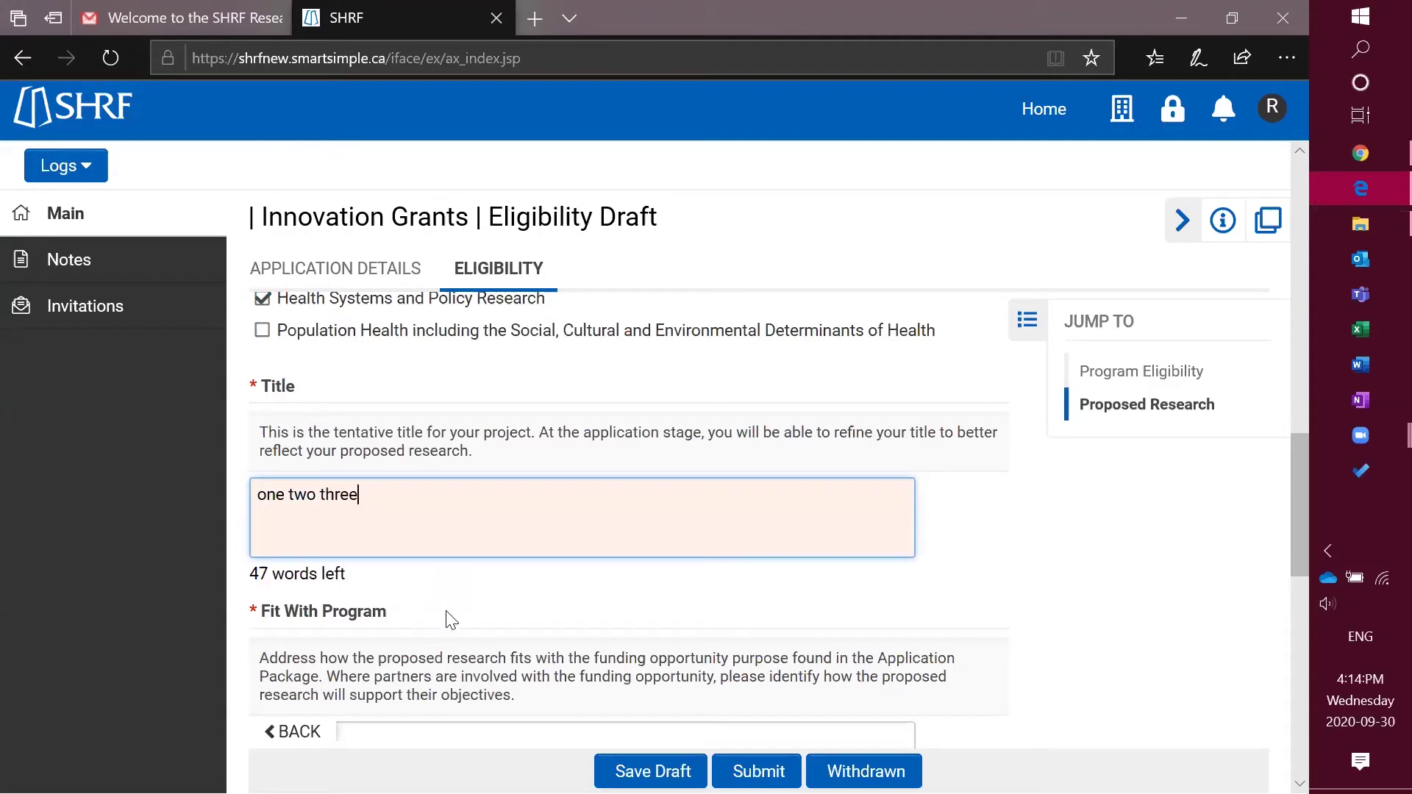
# - Look over the remaining proposed research questions and save the eligibility application as a draft
pyautogui.scroll(-8, 451, 620)
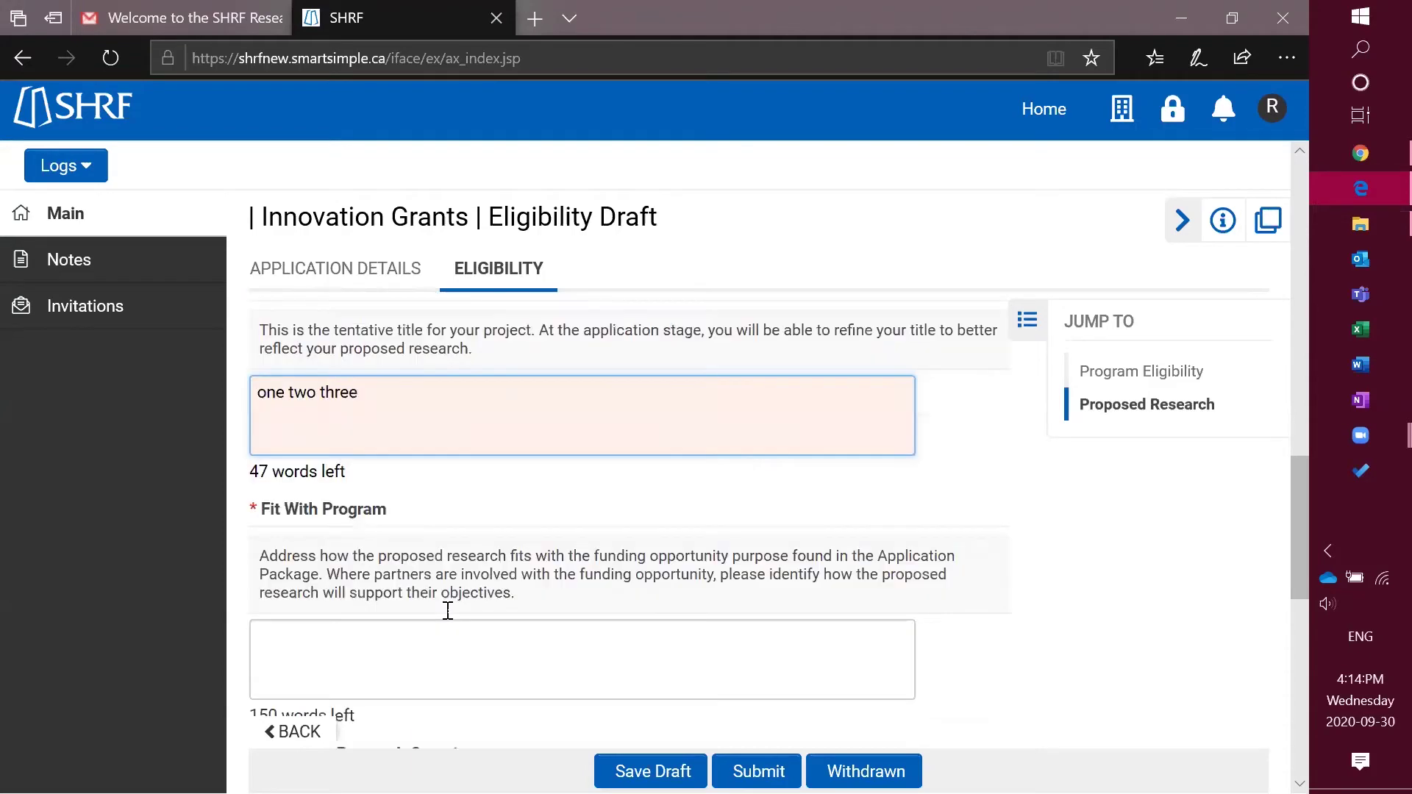
pyautogui.scroll(-2, 451, 618)
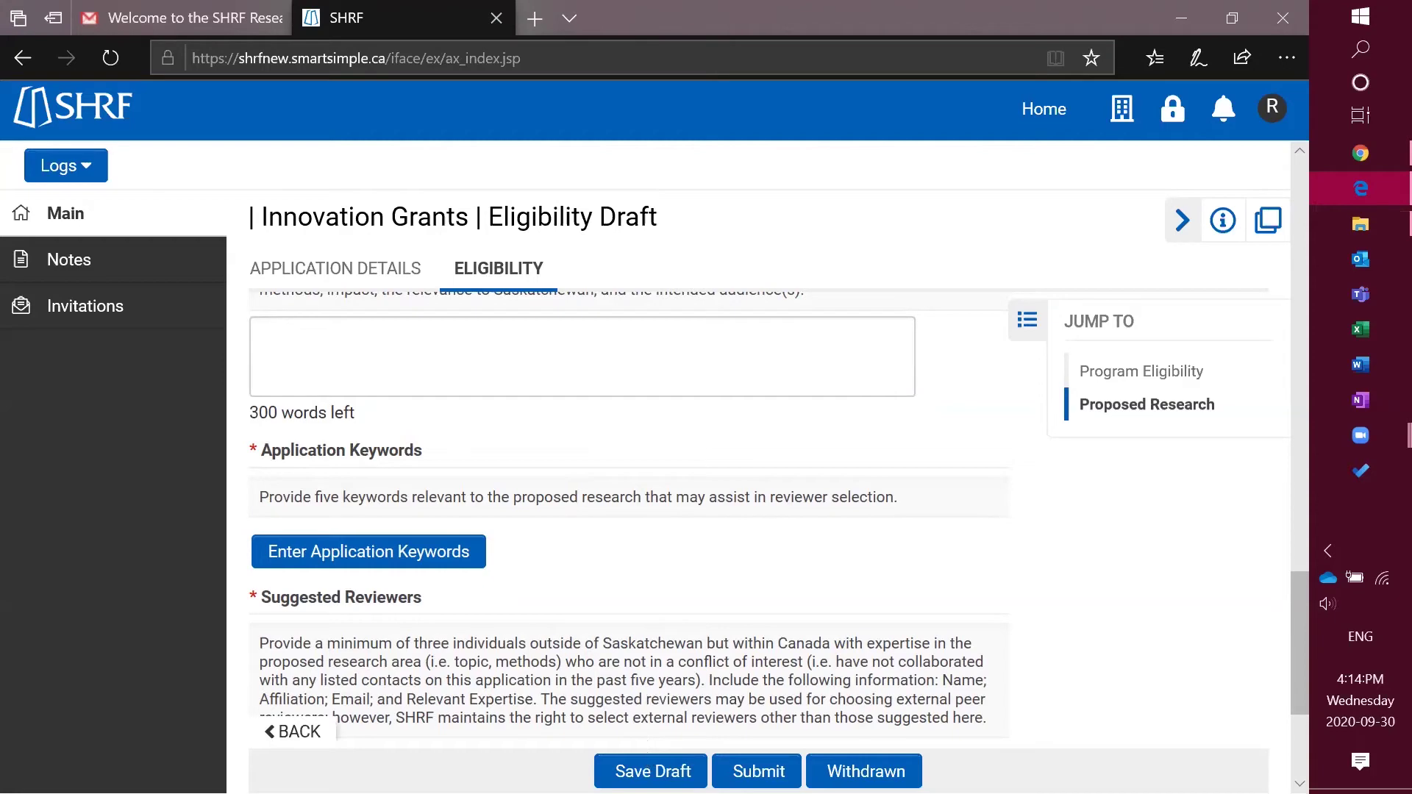
pyautogui.click(651, 771)
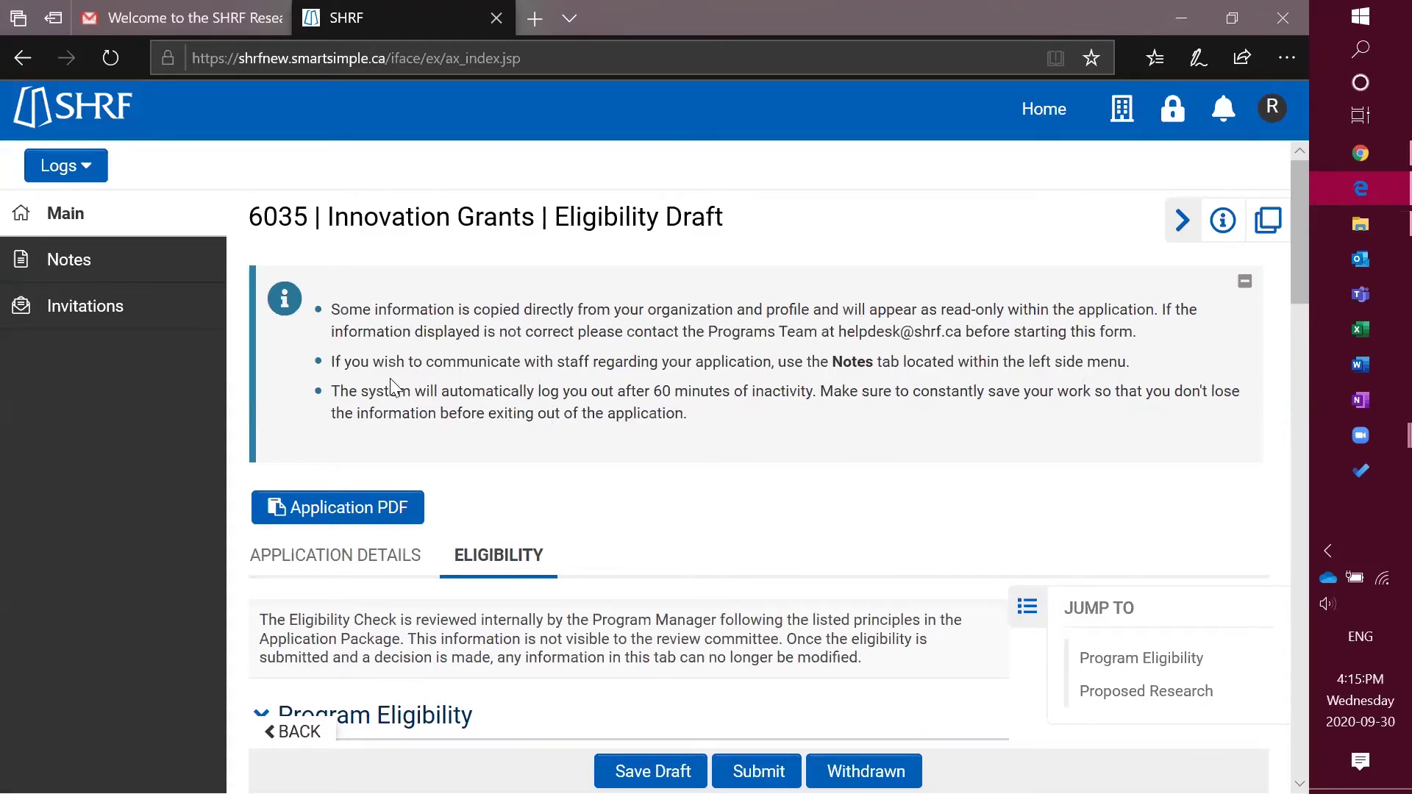
# - Return to the home page and reopen the Innovation Grants draft for Testing New org from the eligibility applications
pyautogui.click(119, 117)
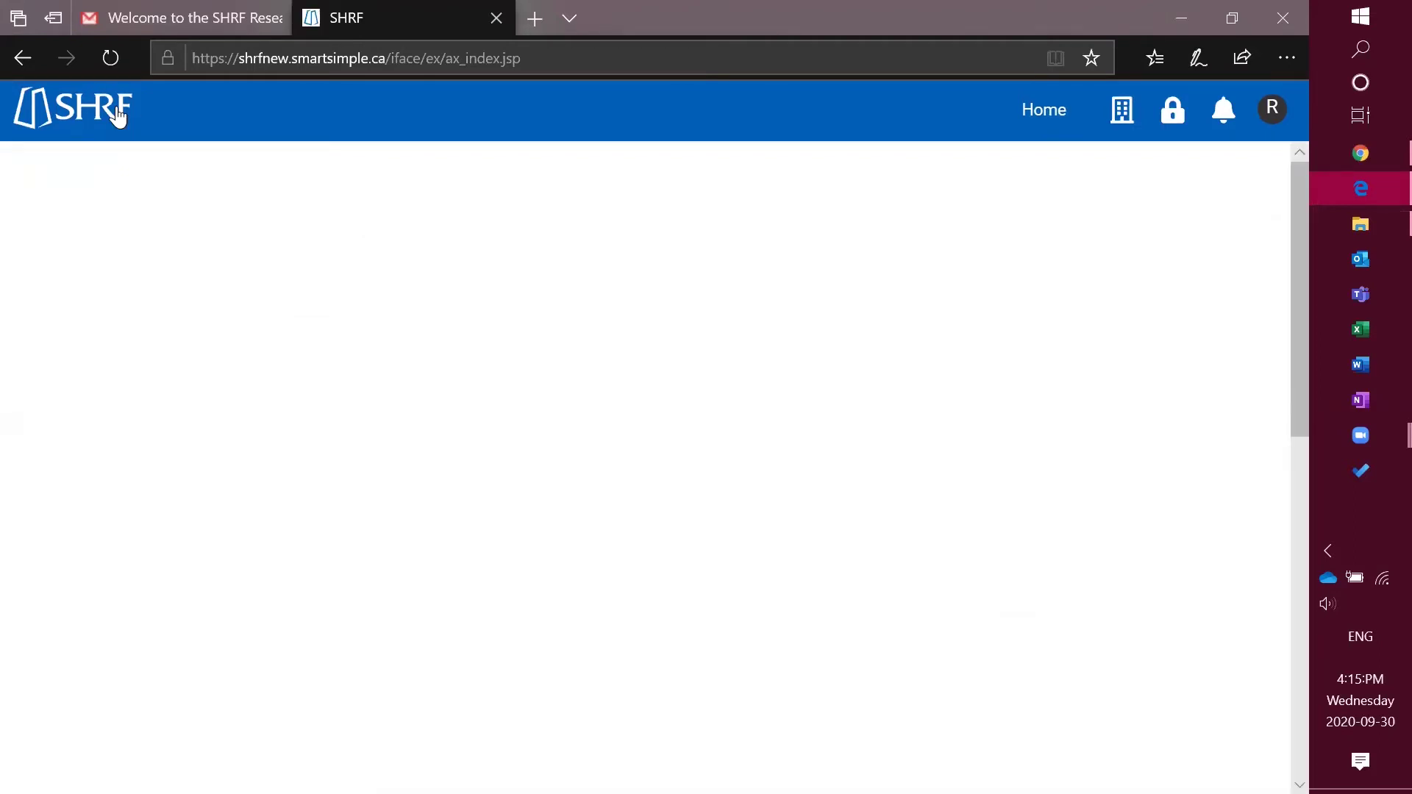
pyautogui.scroll(-1, 462, 513)
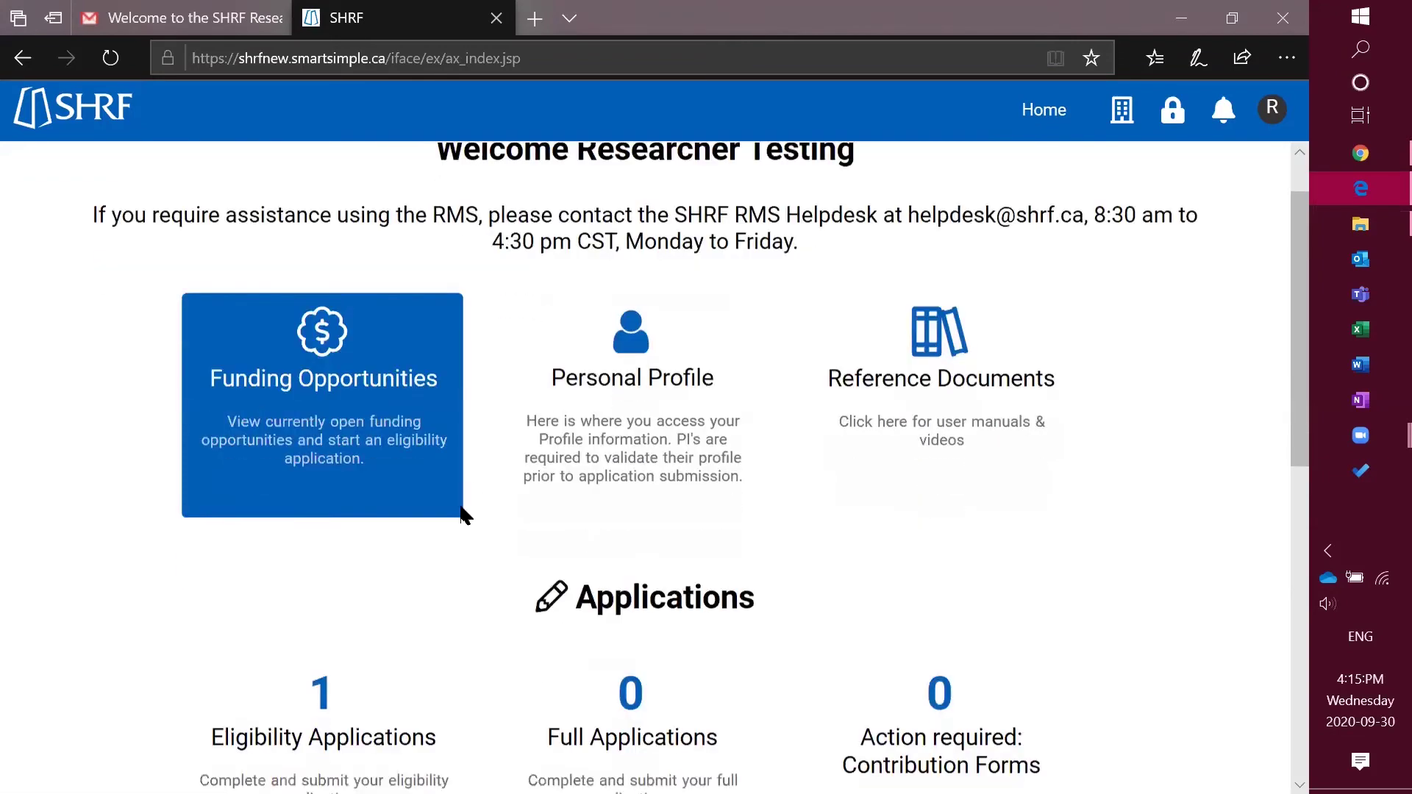
pyautogui.scroll(-2, 462, 510)
pyautogui.scroll(-2, 663, 480)
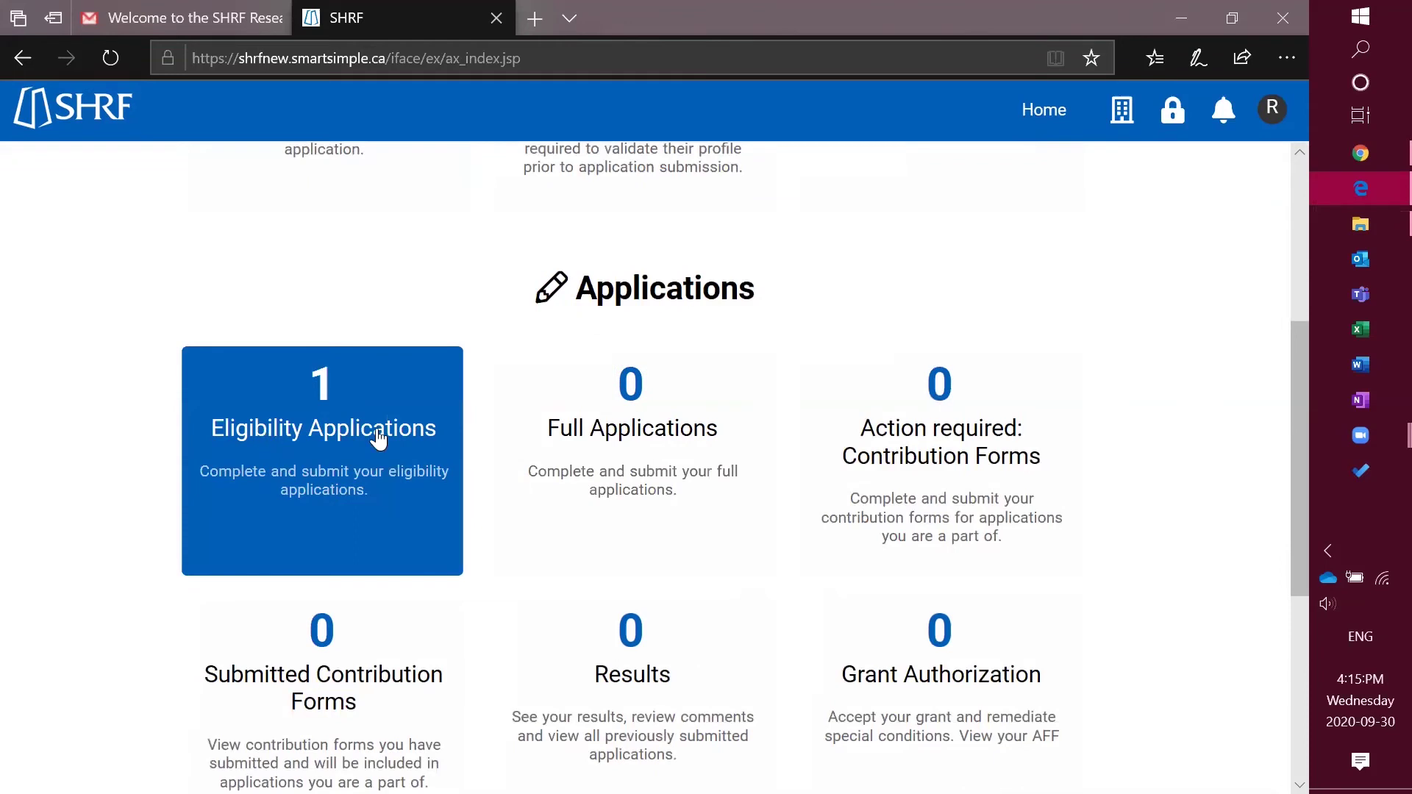
pyautogui.click(337, 439)
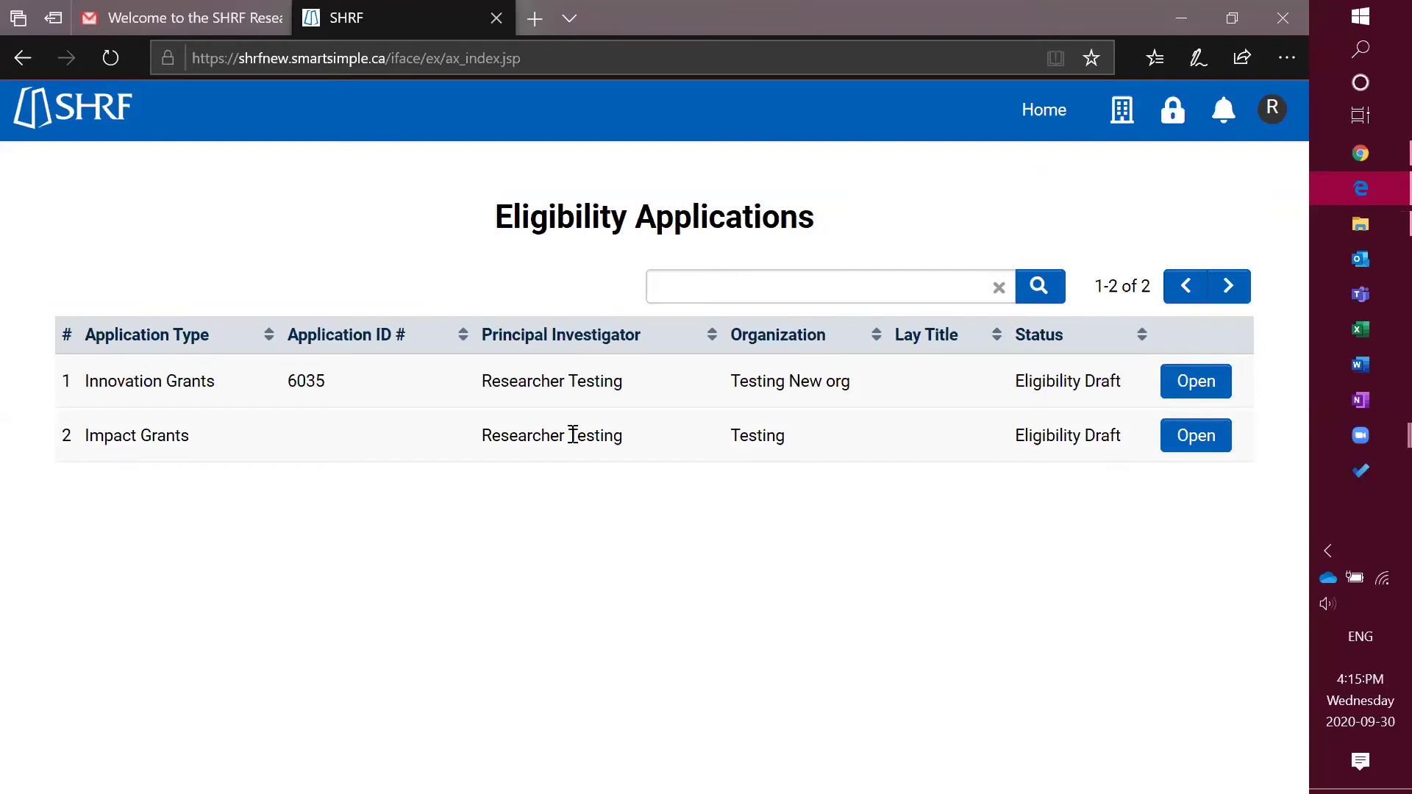
pyautogui.click(1202, 390)
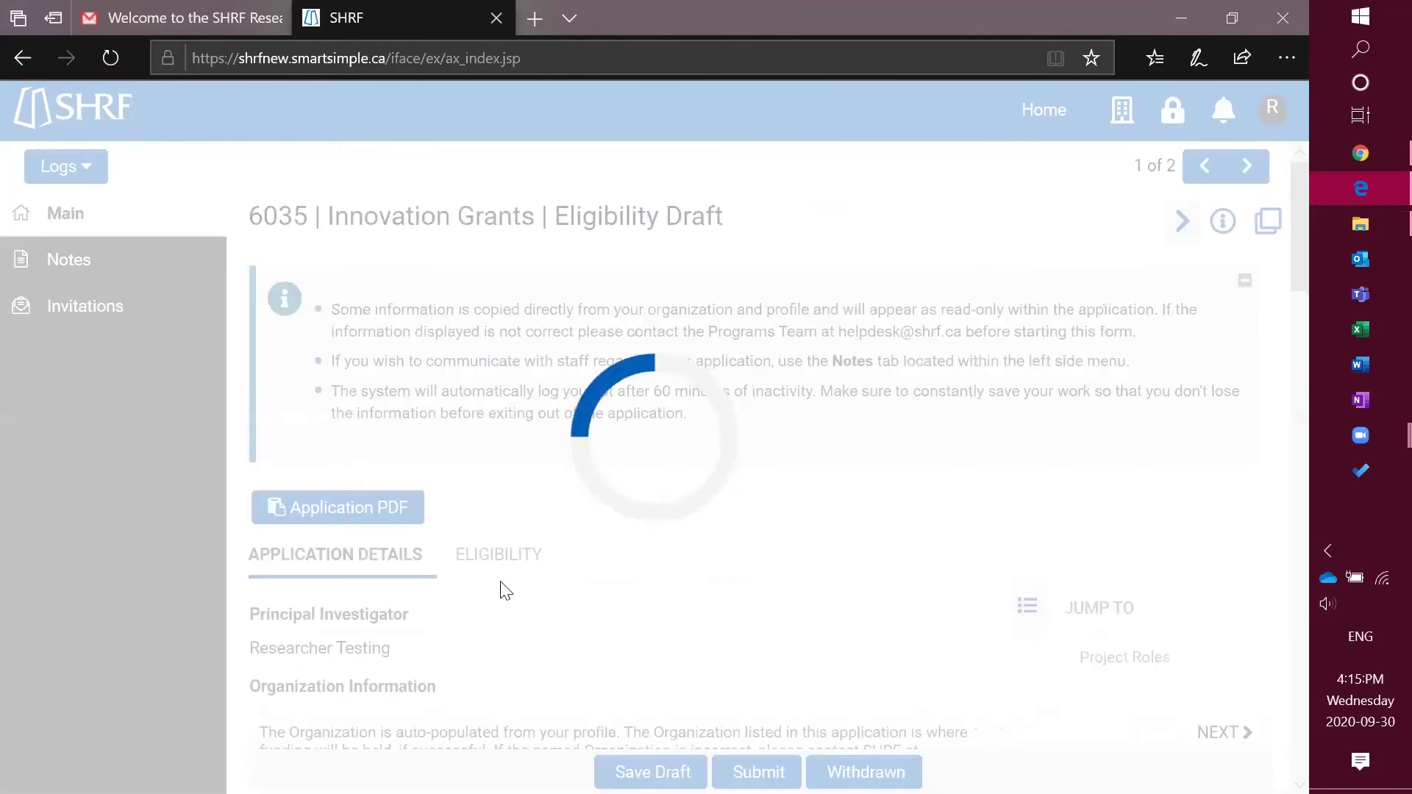
pyautogui.scroll(-2, 502, 585)
pyautogui.scroll(2, 500, 583)
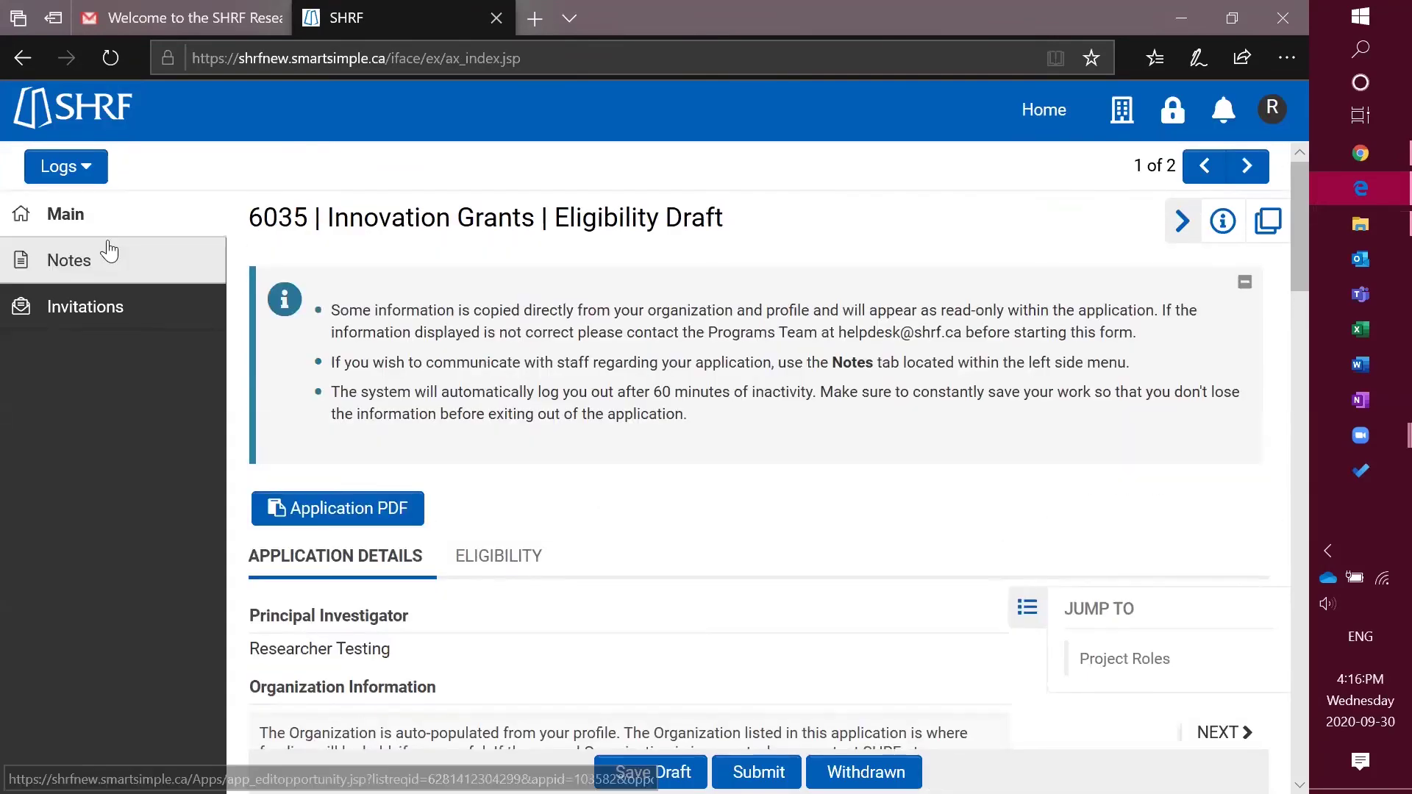
# - Add and save a note to SHRF on the Innovation Grants draft reading "I have a question?"
pyautogui.click(70, 267)
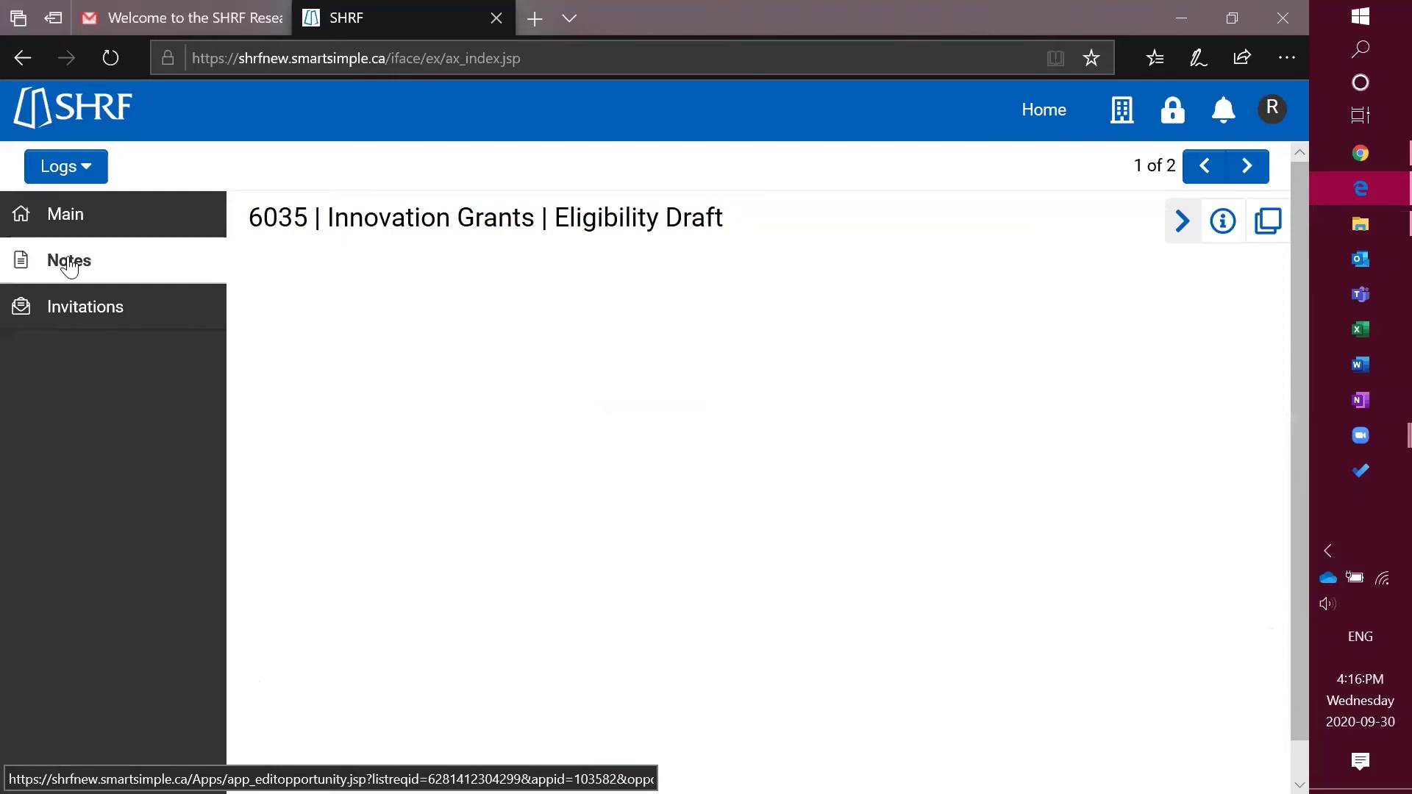
pyautogui.click(269, 275)
pyautogui.click(346, 347)
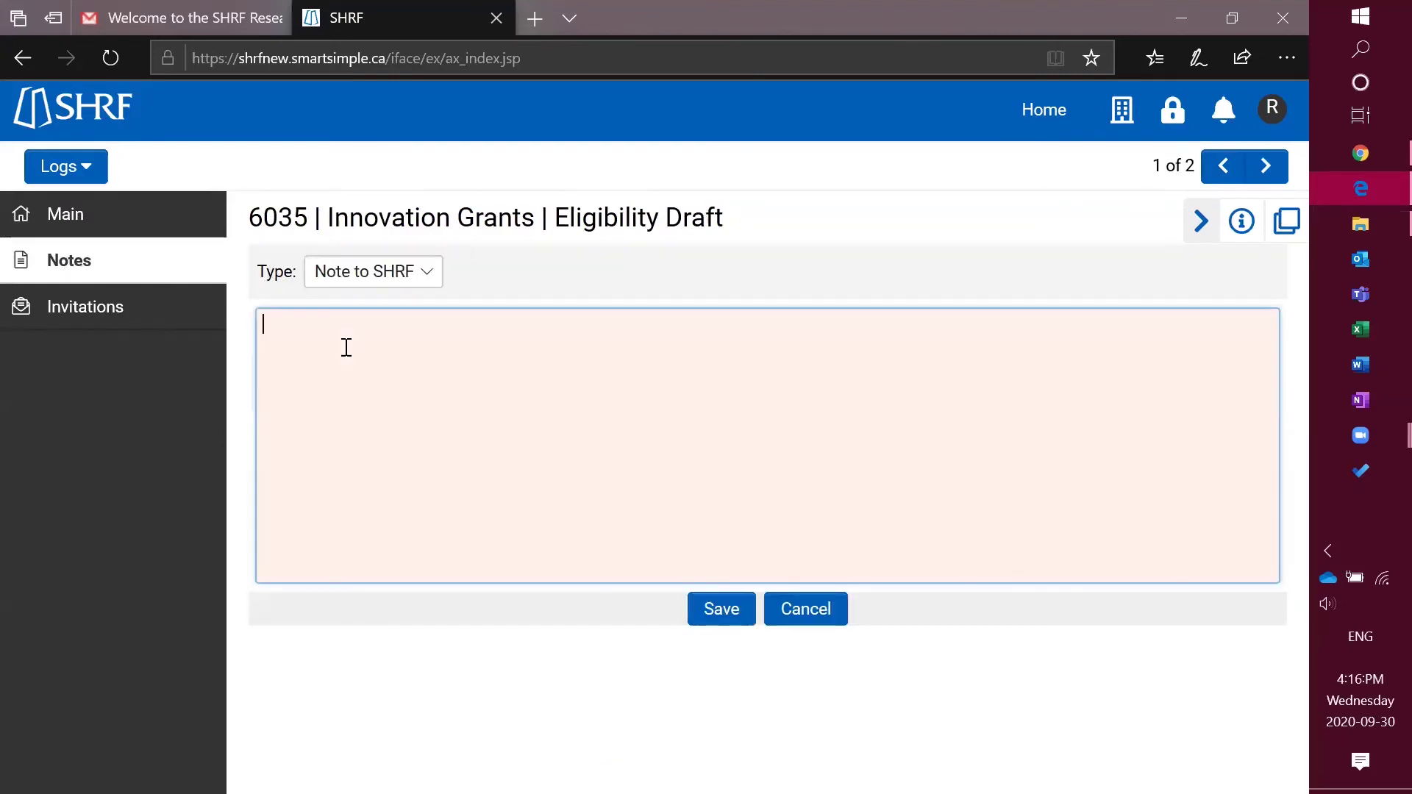
pyautogui.write('I have a question?')
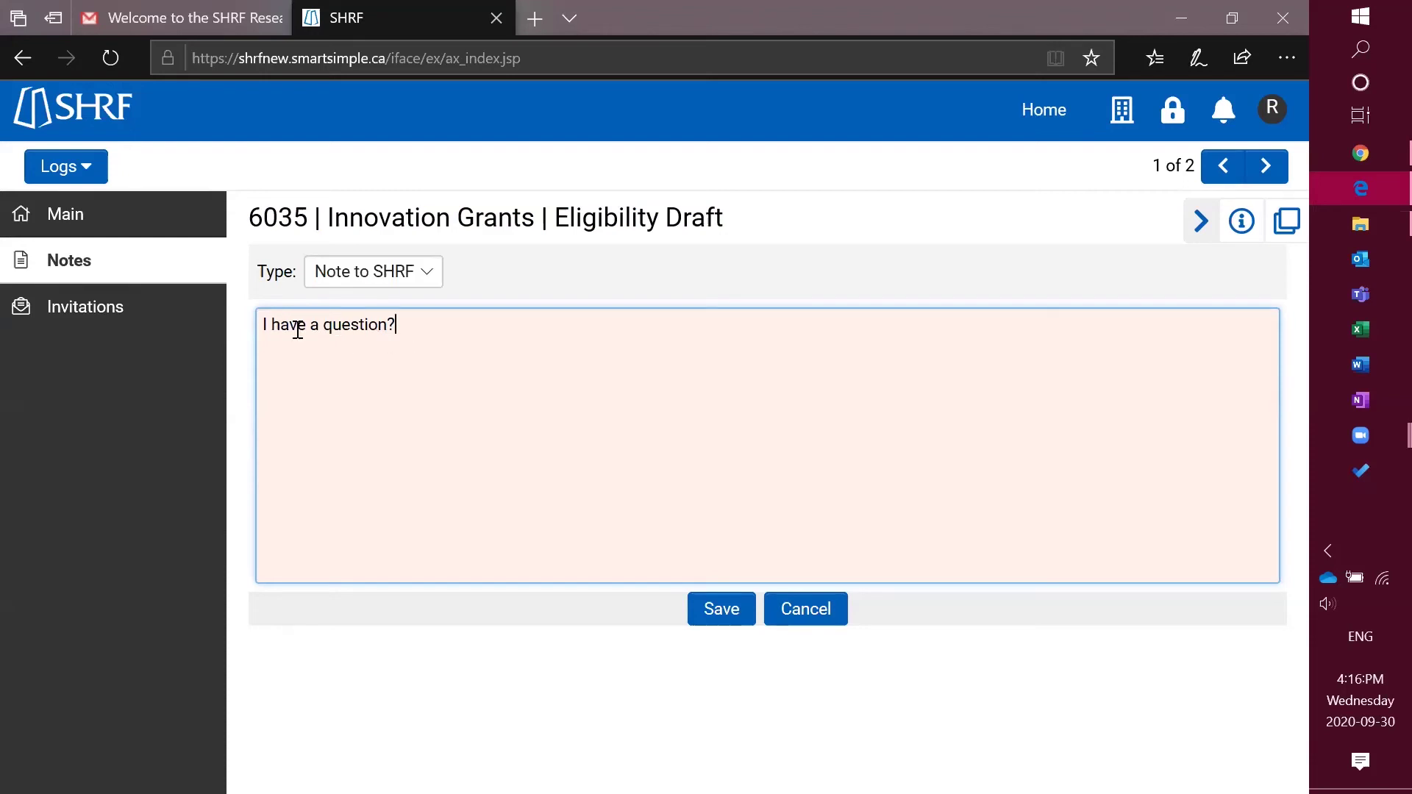
pyautogui.click(719, 620)
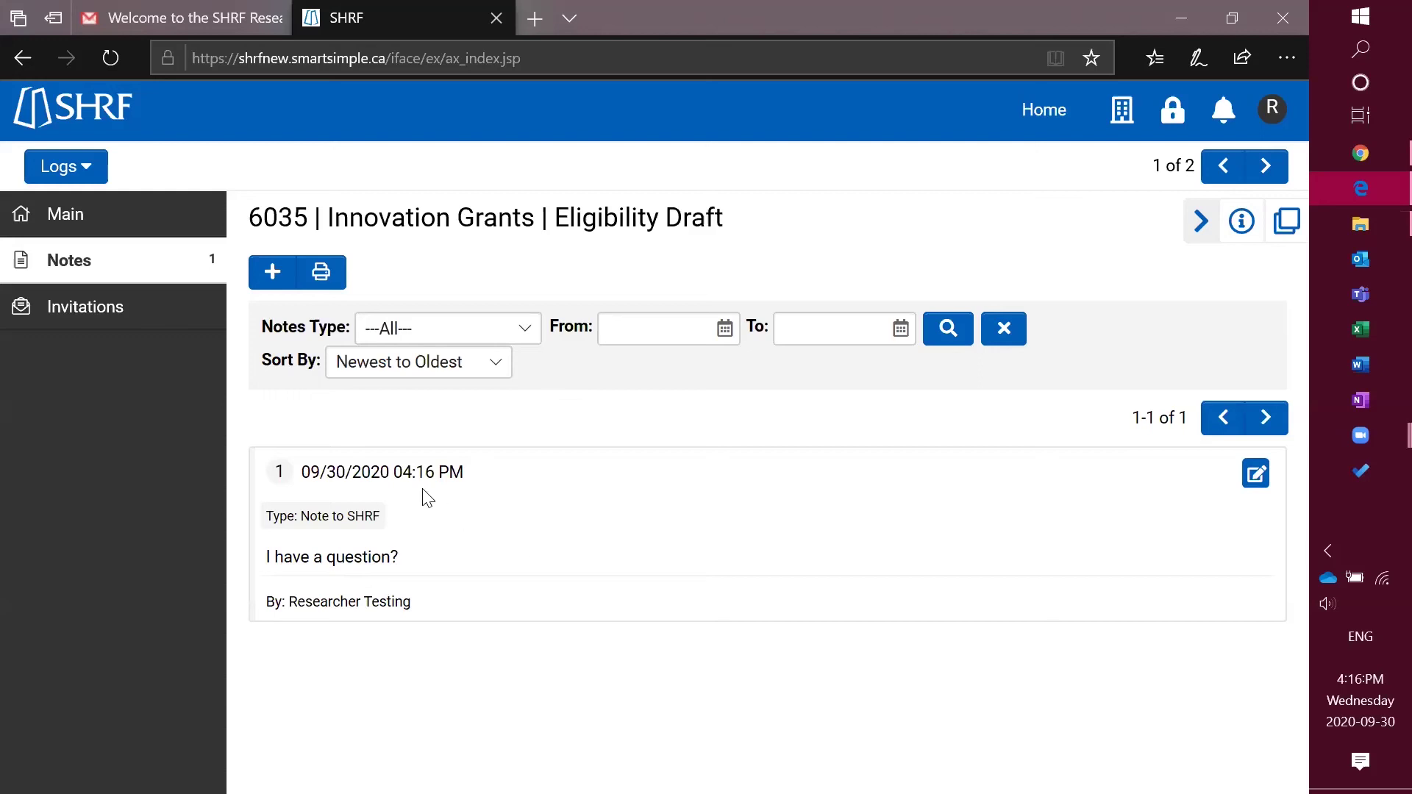
# - Return to the draft's main application form and try to submit the eligibility application
pyautogui.click(101, 223)
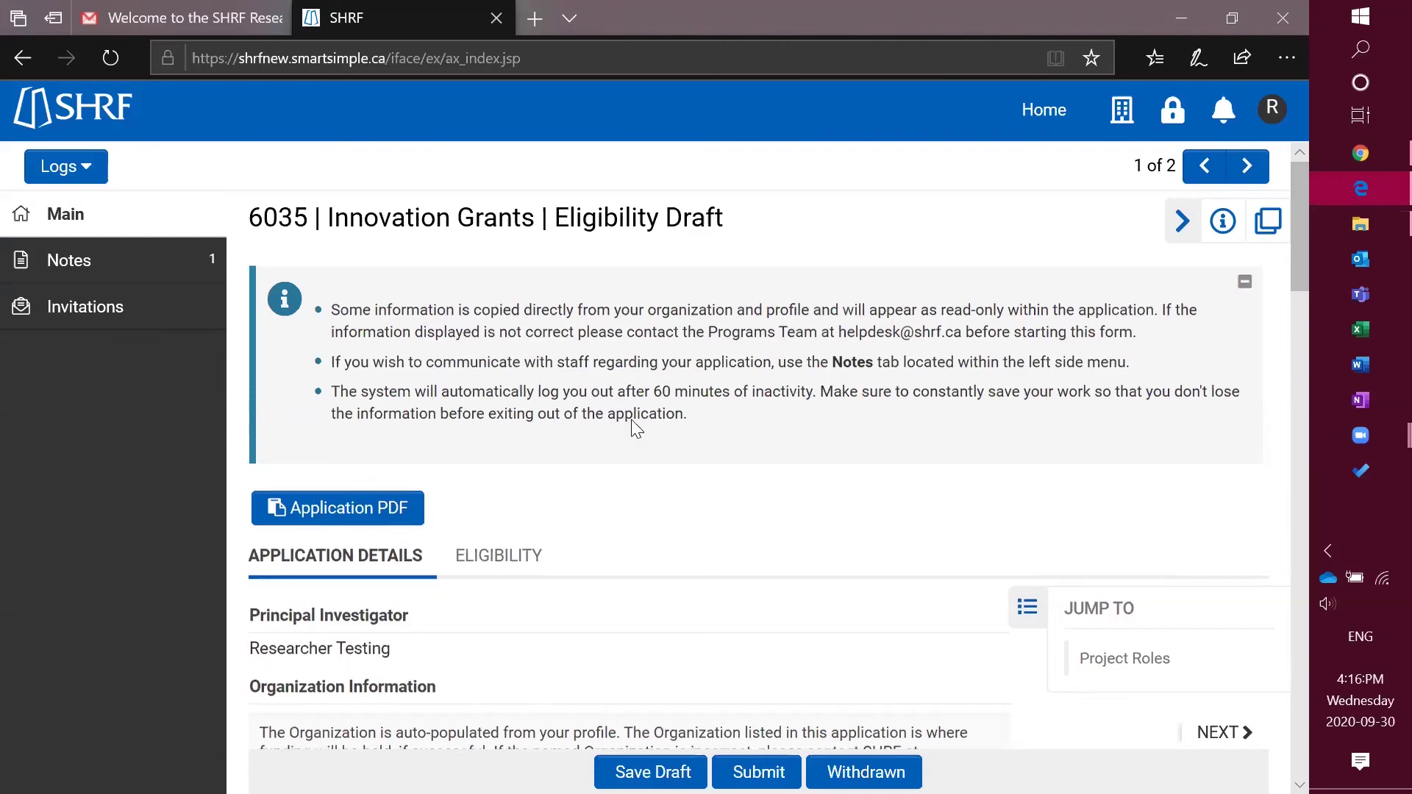
pyautogui.scroll(-3, 631, 429)
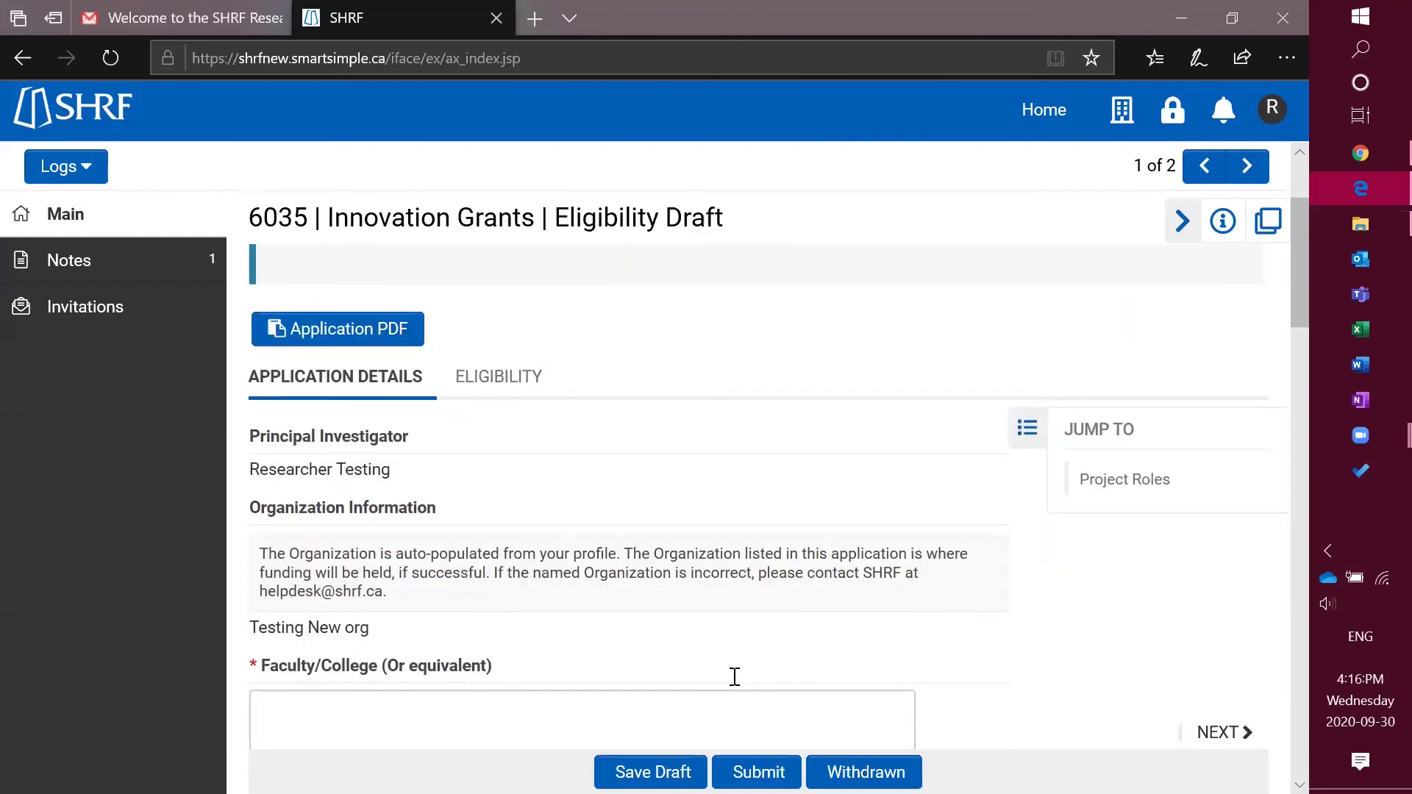
pyautogui.click(754, 758)
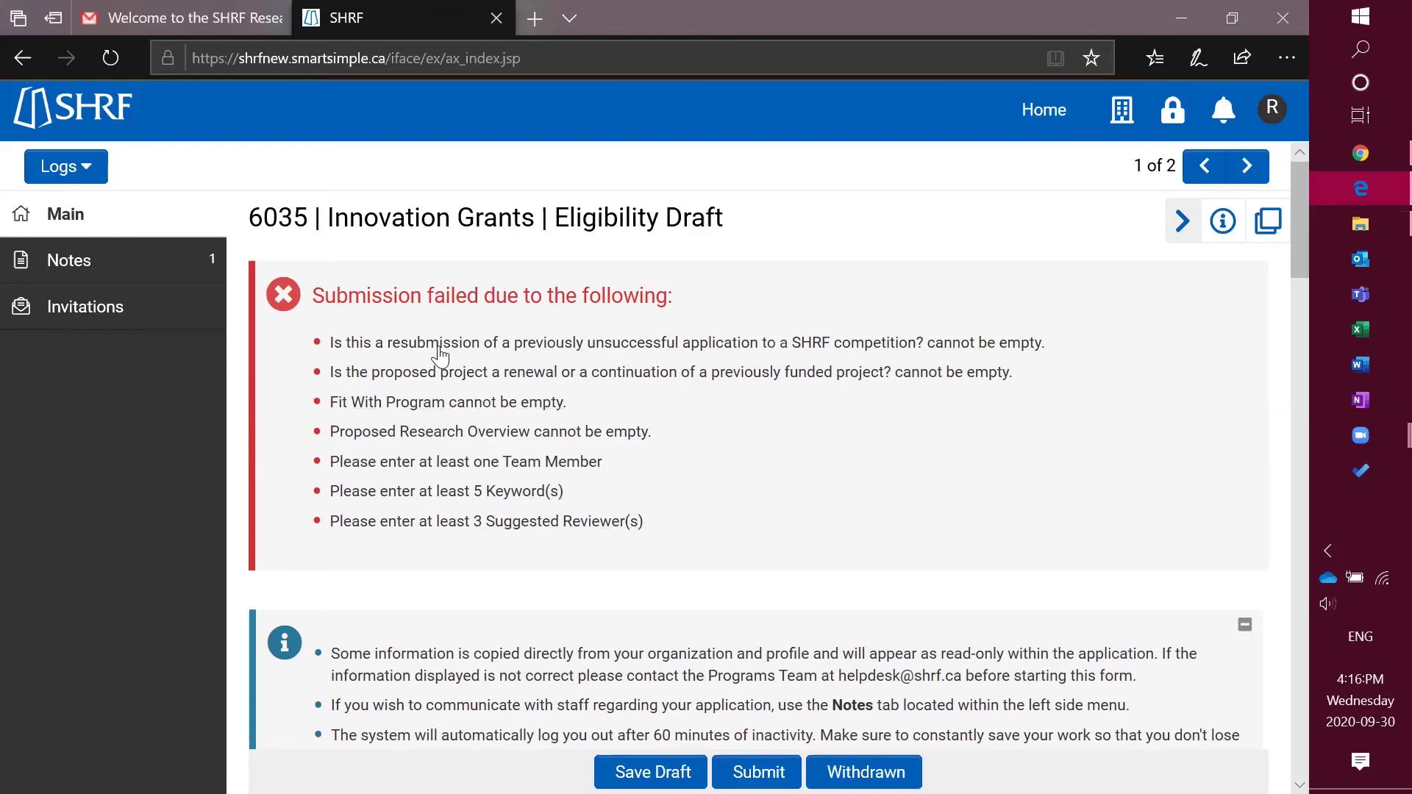
# - Go from the keywords submission error to its field, examine the flagged requirements, and view the suggested reviewers entry form before closing it
pyautogui.click(425, 497)
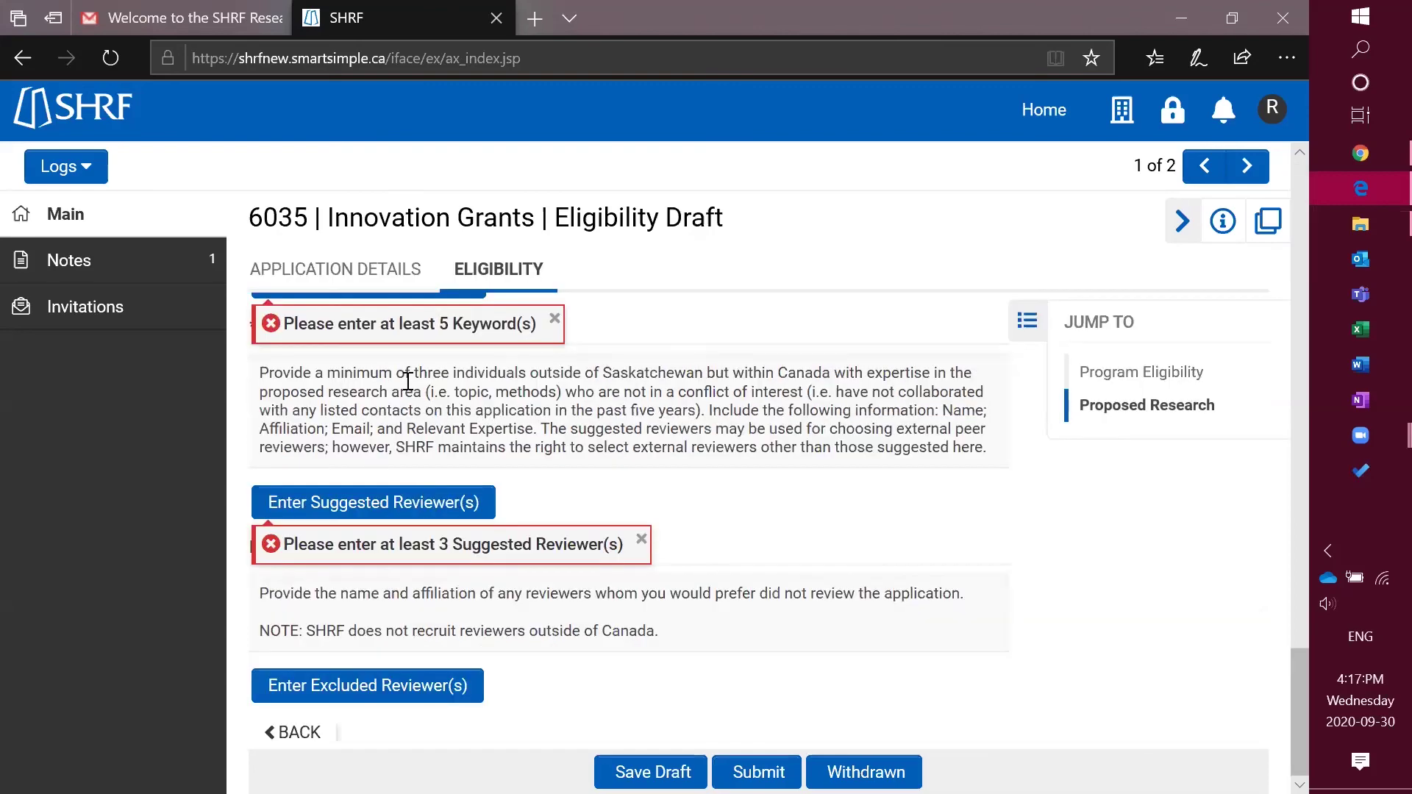
pyautogui.scroll(1, 406, 379)
pyautogui.scroll(1, 363, 372)
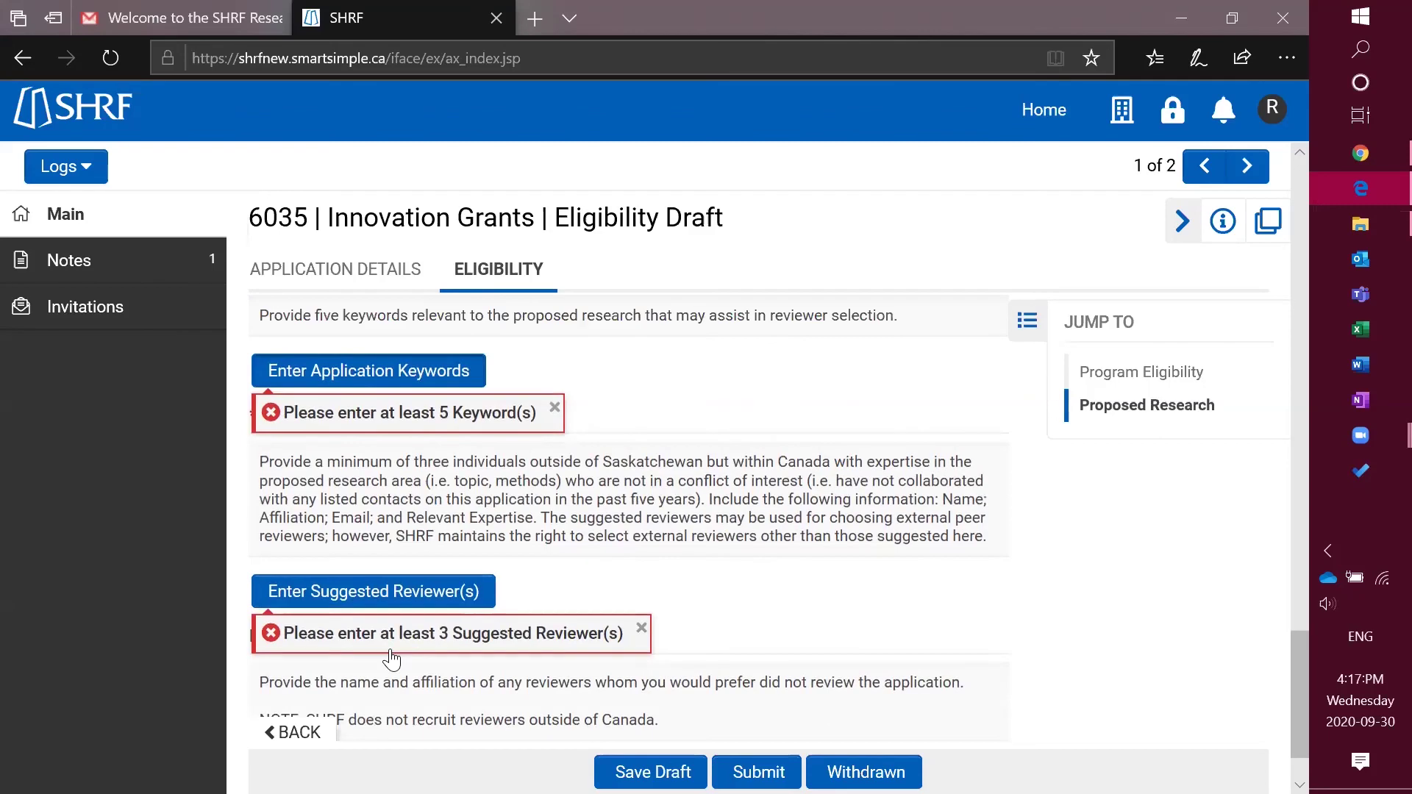
pyautogui.scroll(-1, 391, 660)
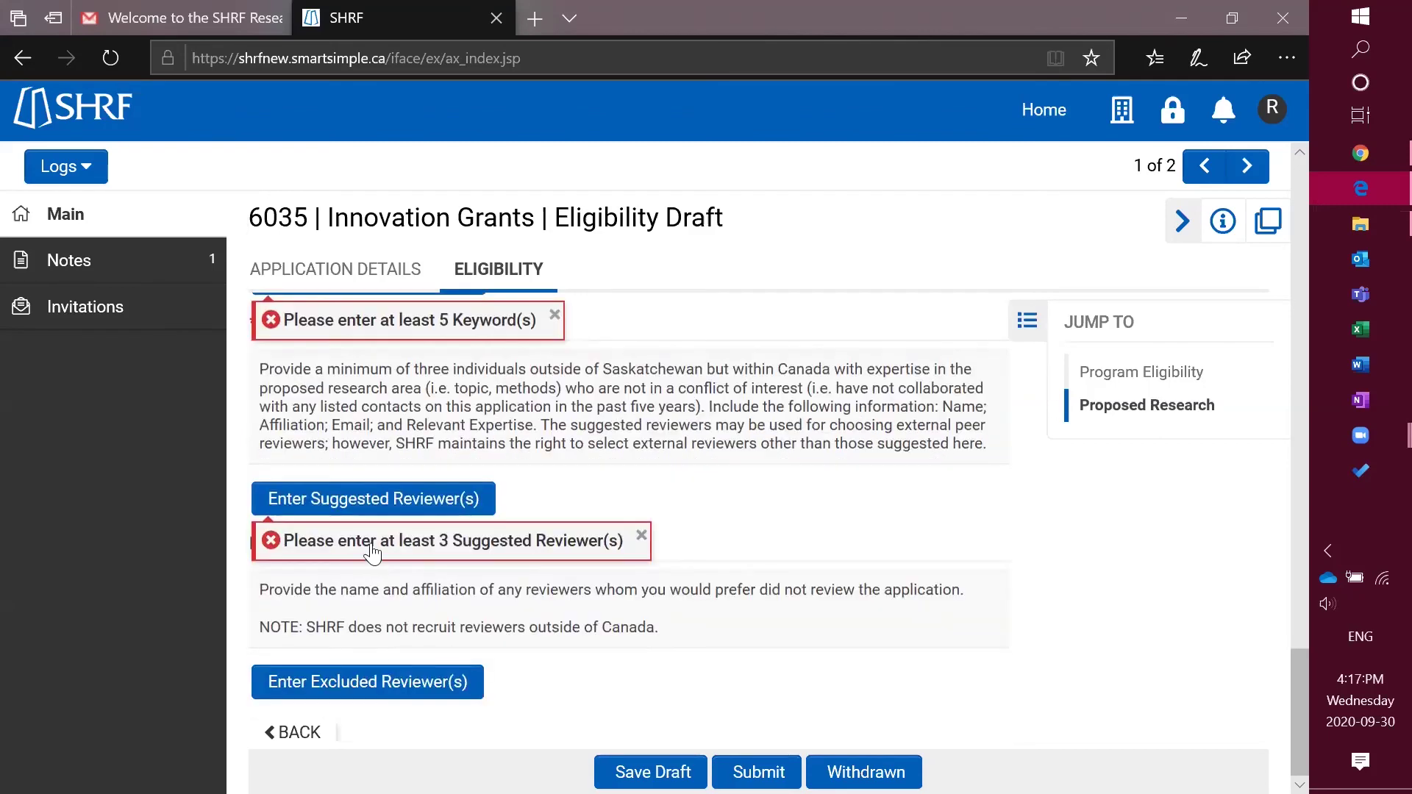
pyautogui.click(358, 503)
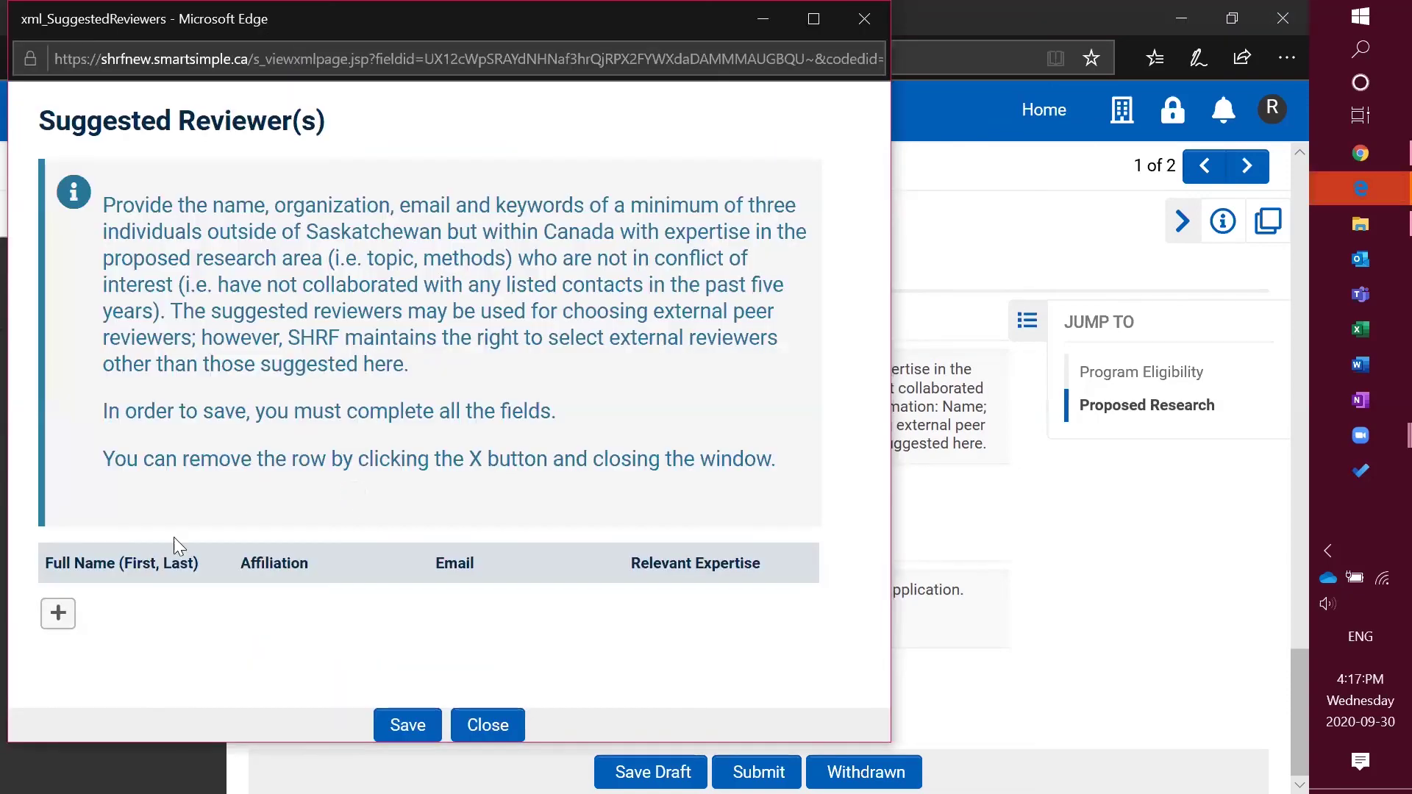
pyautogui.click(865, 20)
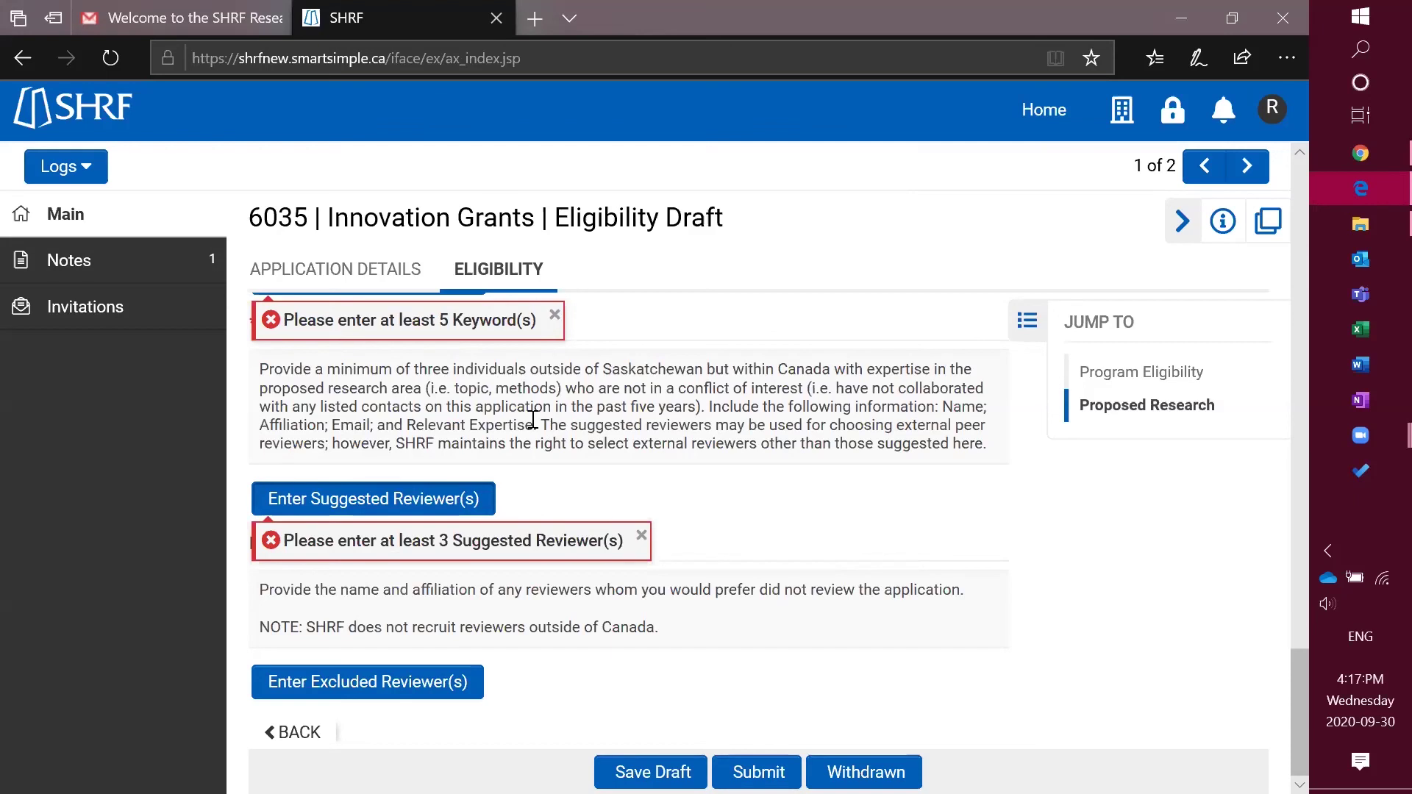
# - Return to the home page and open the list of eligibility applications
pyautogui.click(87, 110)
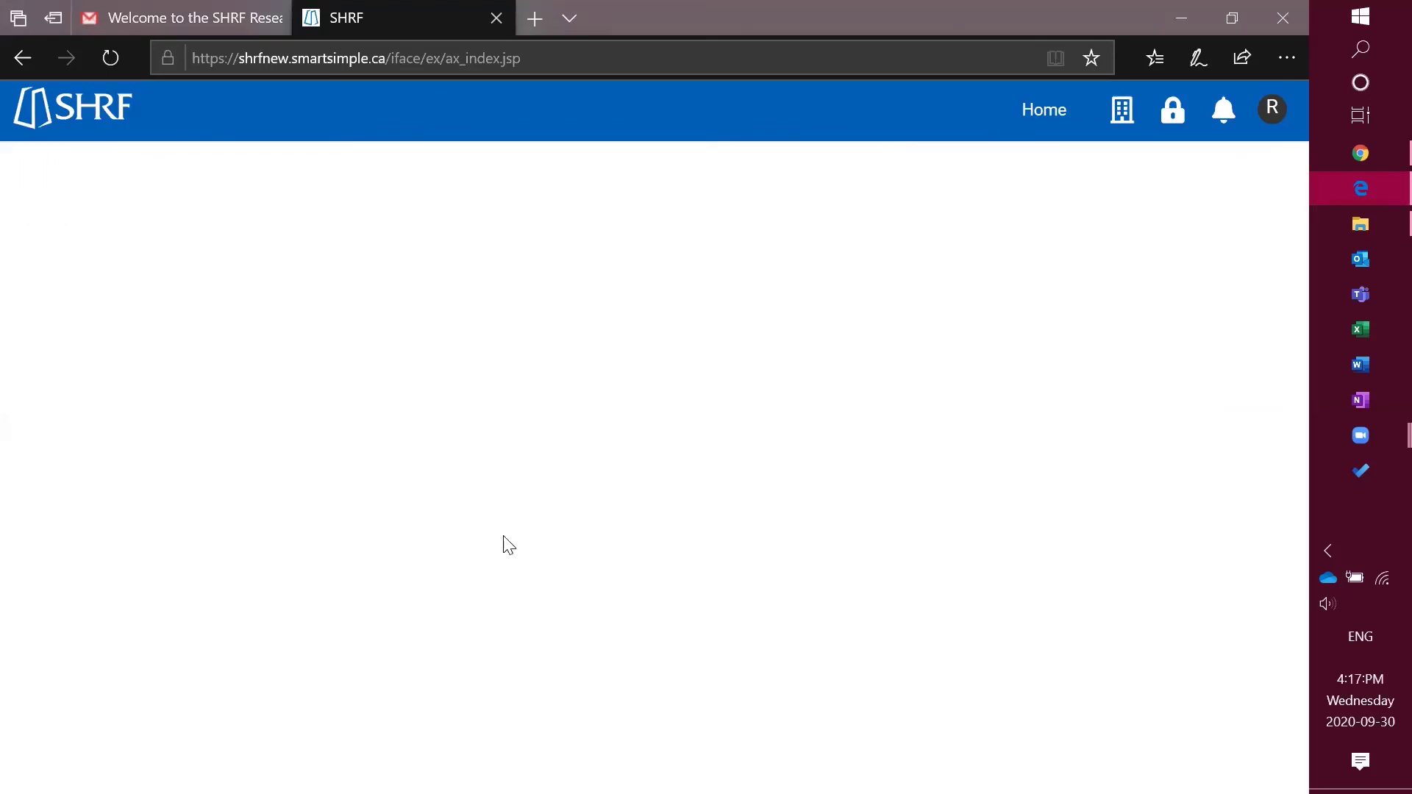
pyautogui.scroll(-5, 500, 537)
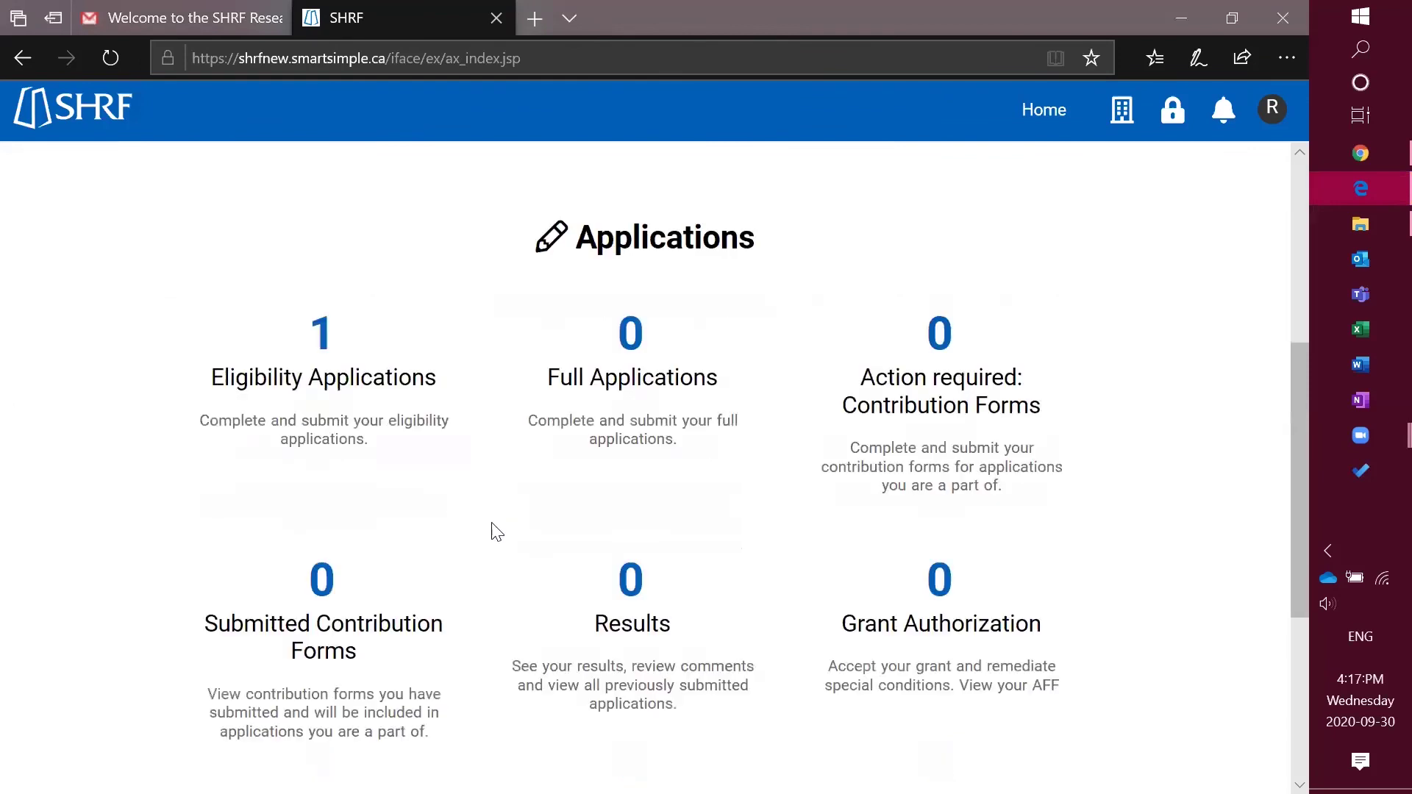
pyautogui.click(335, 384)
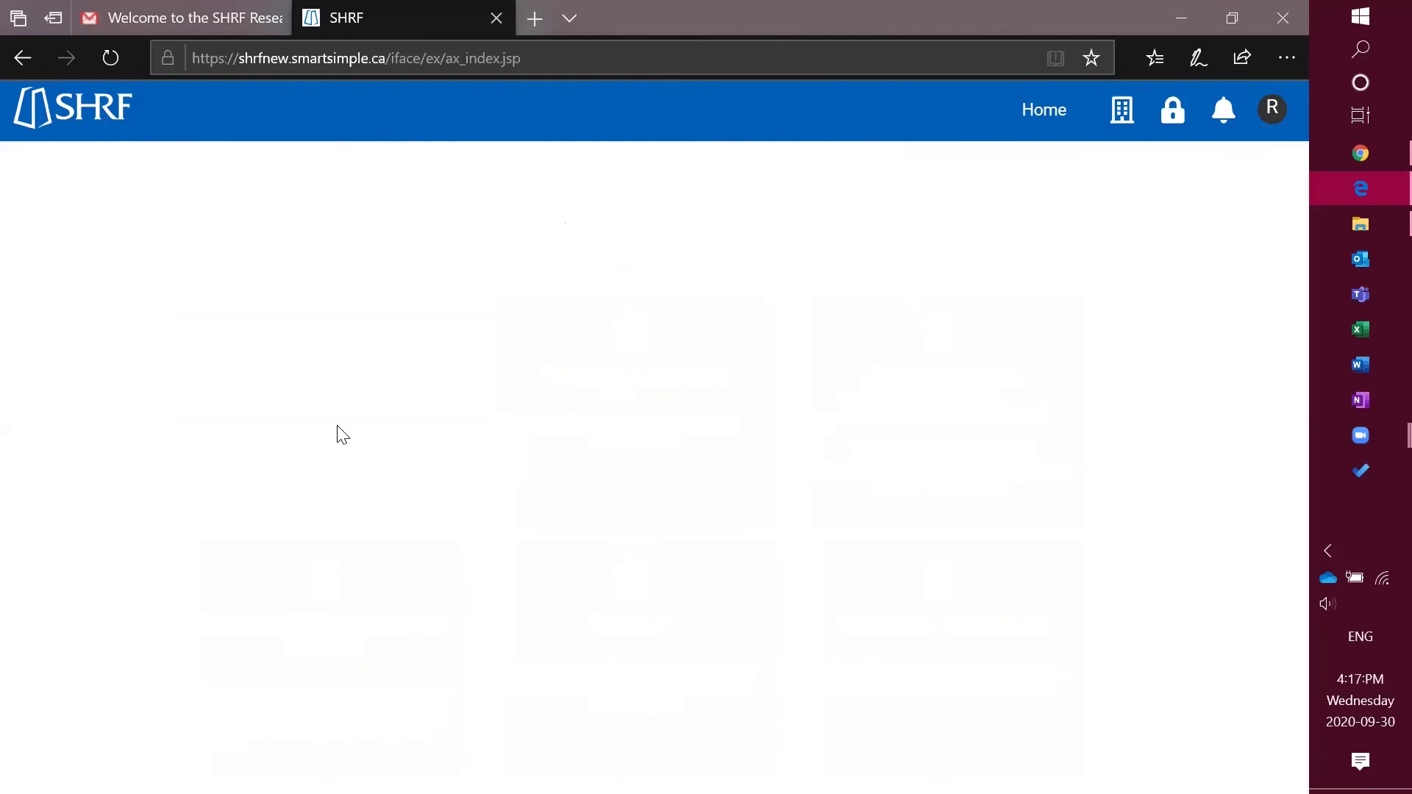